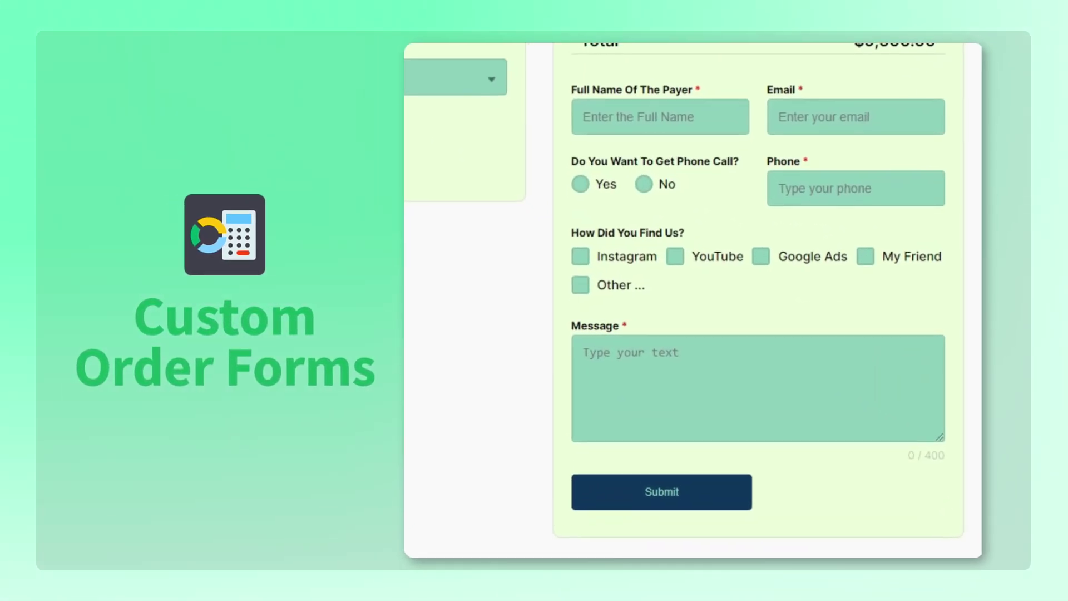
- Enter the payer's full name, email and phone number, answering Yes to a phone call
{"action": "left_click", "coordinate": [708, 183]}
{"action": "left_click", "coordinate": [847, 183]}
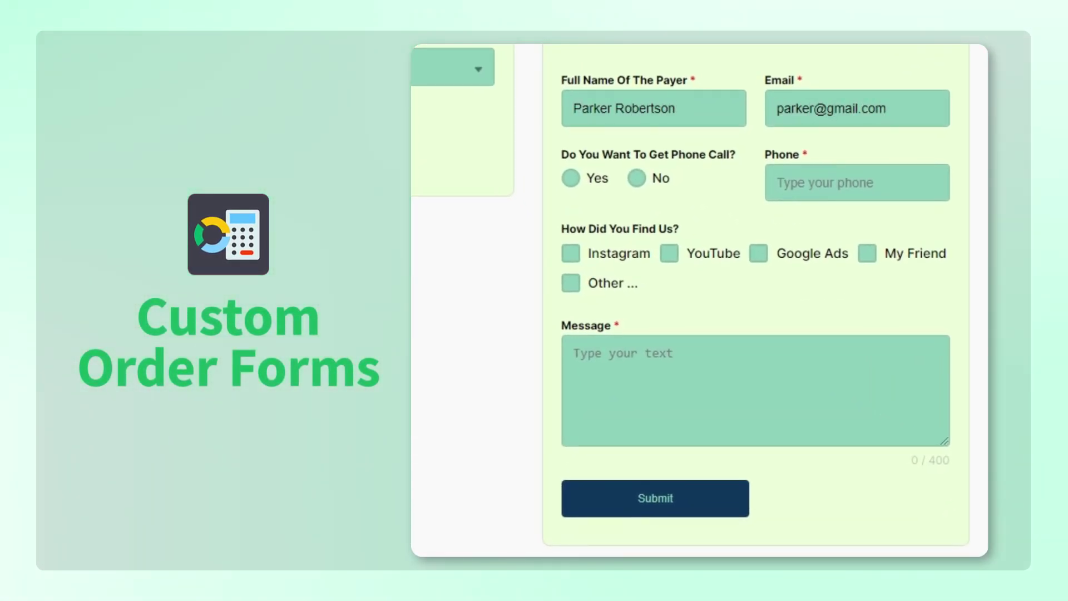
{"action": "left_click", "coordinate": [570, 178]}
{"action": "left_click", "coordinate": [910, 174]}
- Tick YouTube and Google Ads and type a 'Lorem ipsum dolor sit amet' message
{"action": "left_click", "coordinate": [669, 253]}
{"action": "left_click", "coordinate": [758, 254]}
{"action": "left_click", "coordinate": [775, 373]}
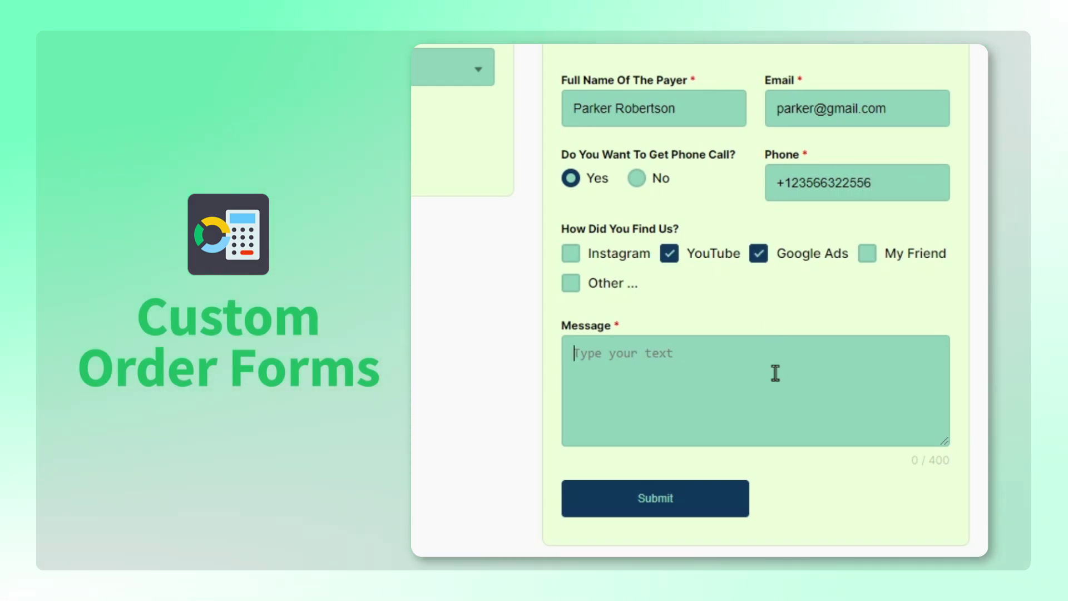
{"action": "type", "text": "Lorem ipsum dolor sit ame"}
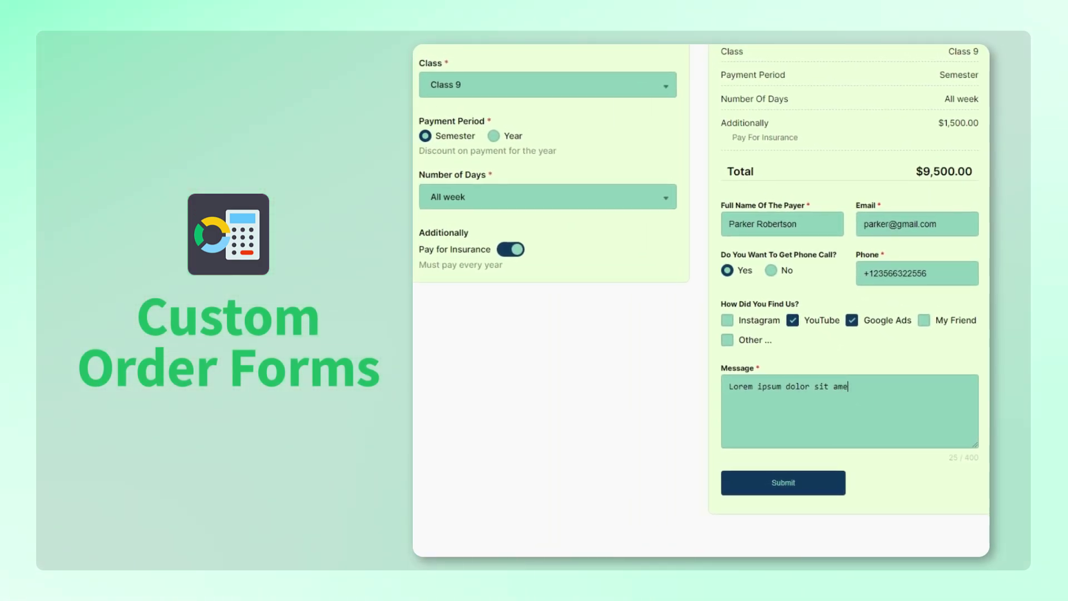
{"action": "type", "text": "t ..."}
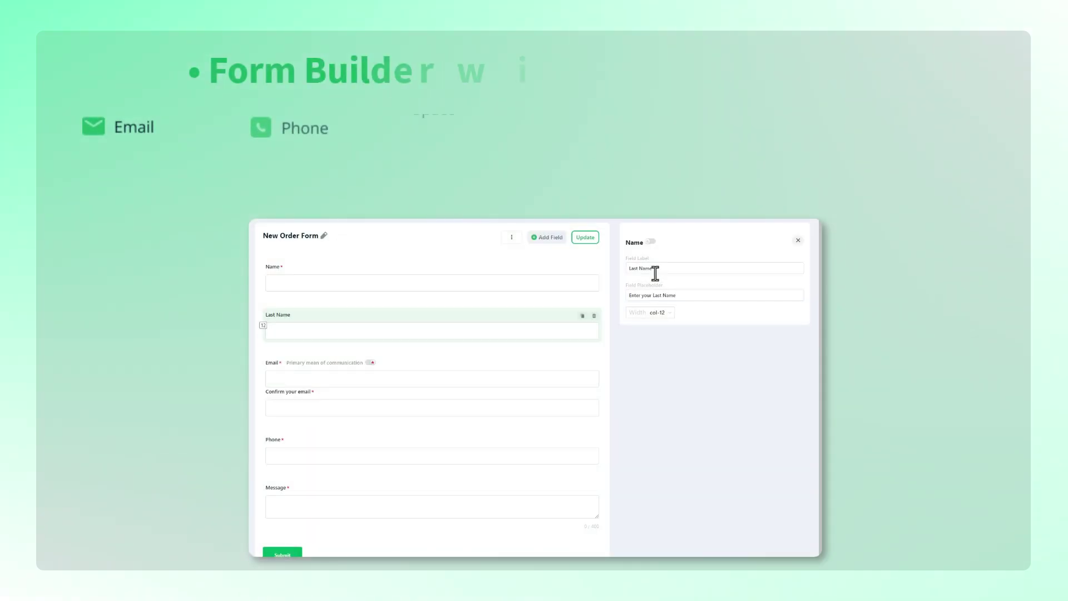
- Make the name field col-6 wide, labelled First Name with an 'Enter Your First Name' placeholder
{"action": "left_click", "coordinate": [662, 312]}
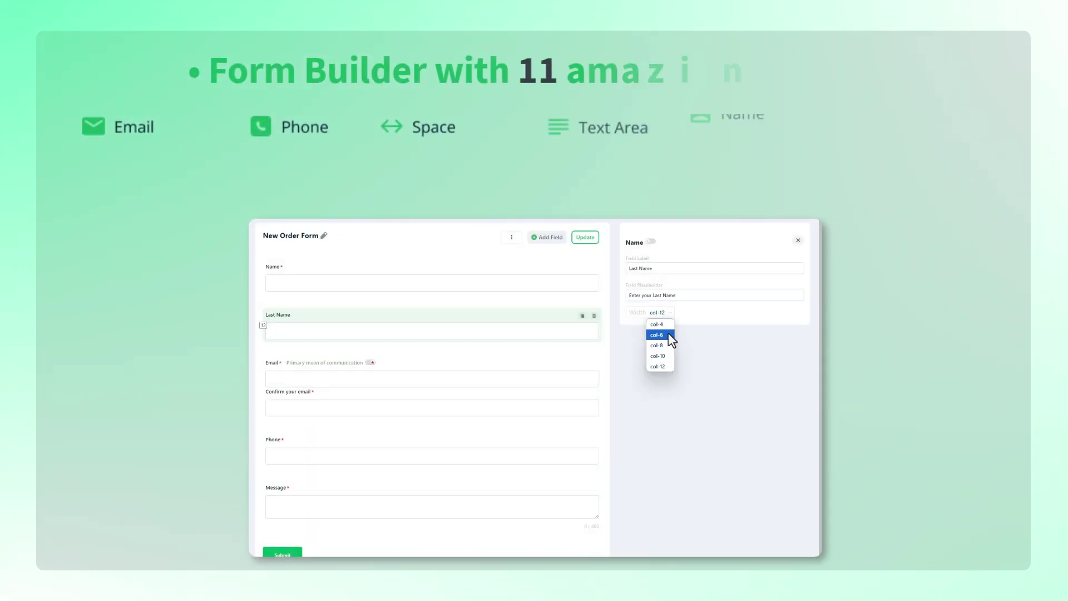
{"action": "left_click", "coordinate": [659, 359]}
{"action": "left_click", "coordinate": [634, 268]}
{"action": "type", "text": "First"}
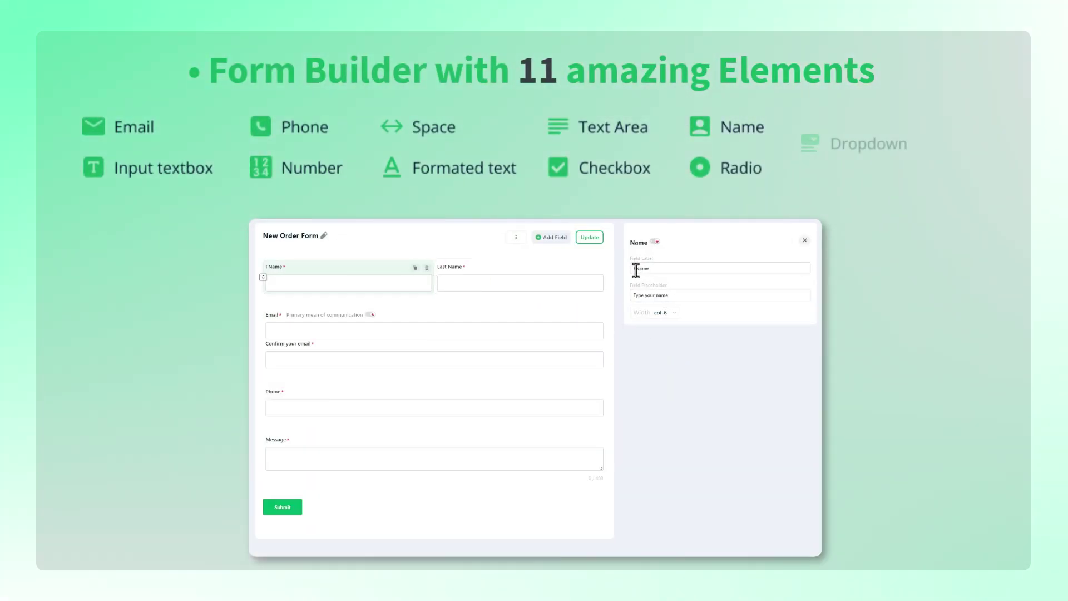
{"action": "triple_click", "coordinate": [650, 294]}
{"action": "type", "text": "Enter Your First N"}
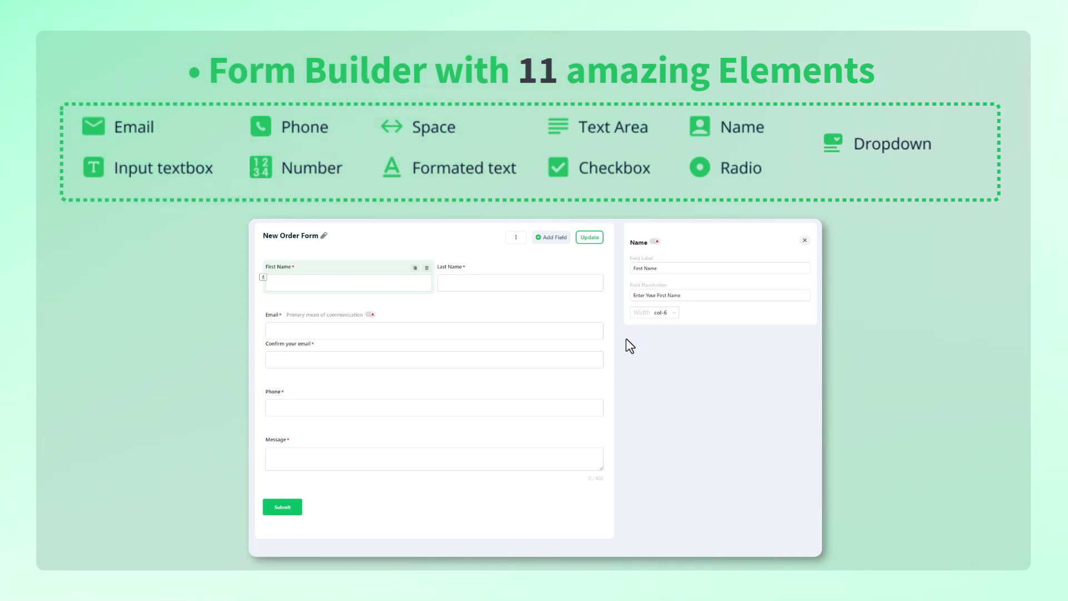
- Add an Email field and drag it into place in the form
{"action": "left_click", "coordinate": [550, 237]}
{"action": "left_click", "coordinate": [562, 279]}
{"action": "left_click_drag", "start_coordinate": [562, 282], "coordinate": [588, 417]}
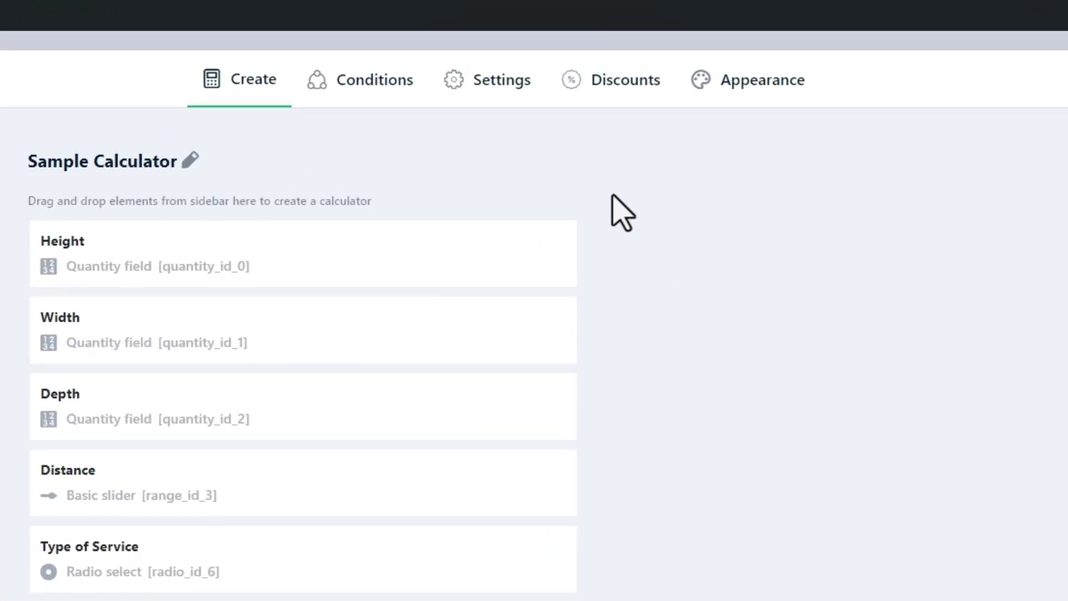
- Enable the Order Form in the calculator settings and fill in the notification details
{"action": "left_click", "coordinate": [516, 62]}
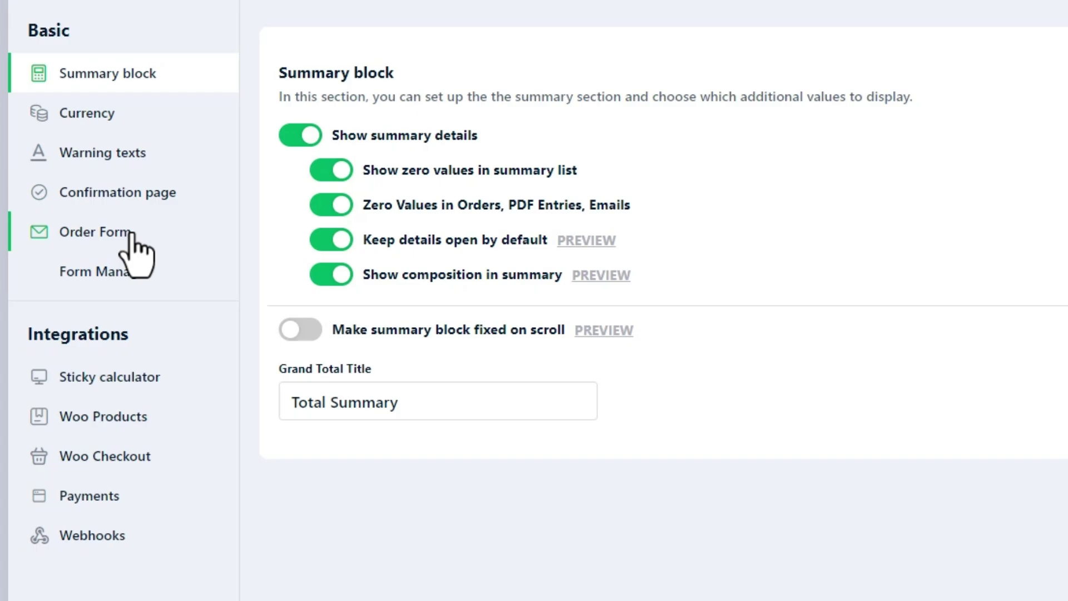
{"action": "left_click", "coordinate": [106, 240]}
{"action": "left_click", "coordinate": [301, 114]}
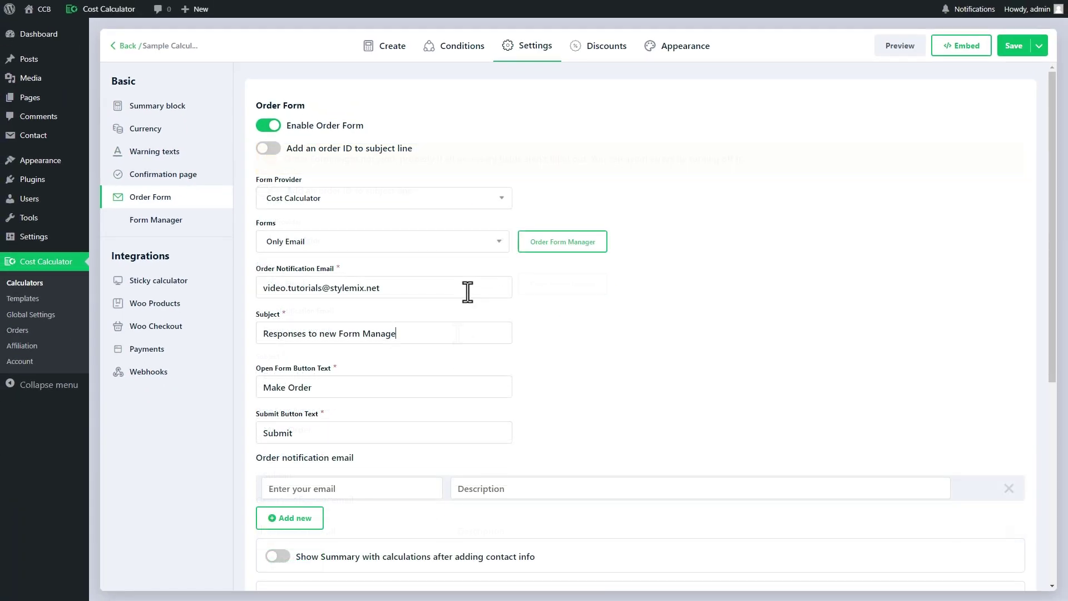
{"action": "type", "text": "rm Manager"}
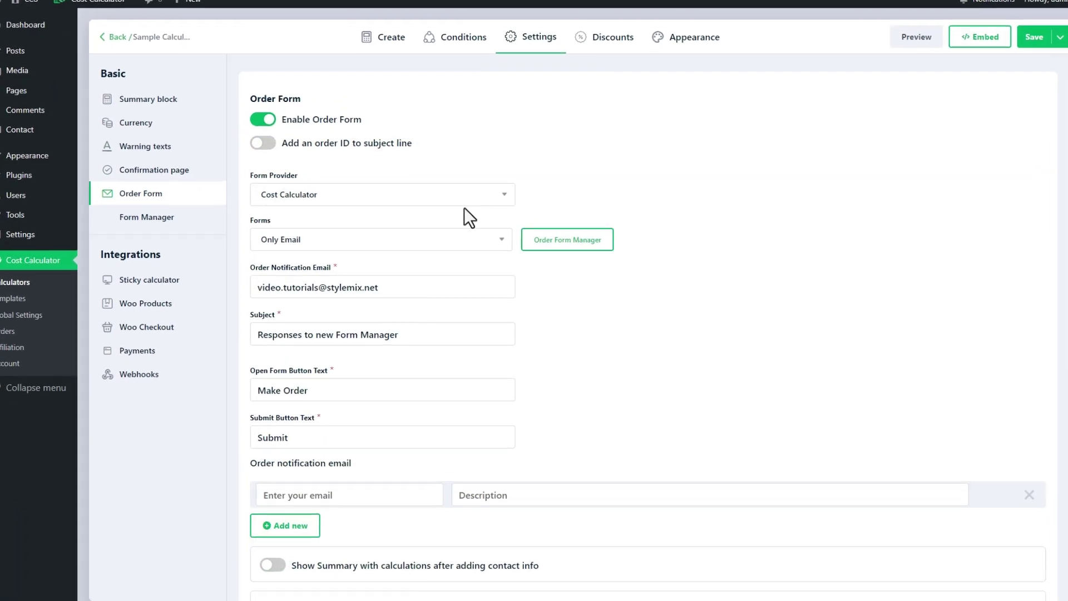
- Keep Cost Calculator as the form provider and go to the Order Form Manager
{"action": "left_click", "coordinate": [462, 206]}
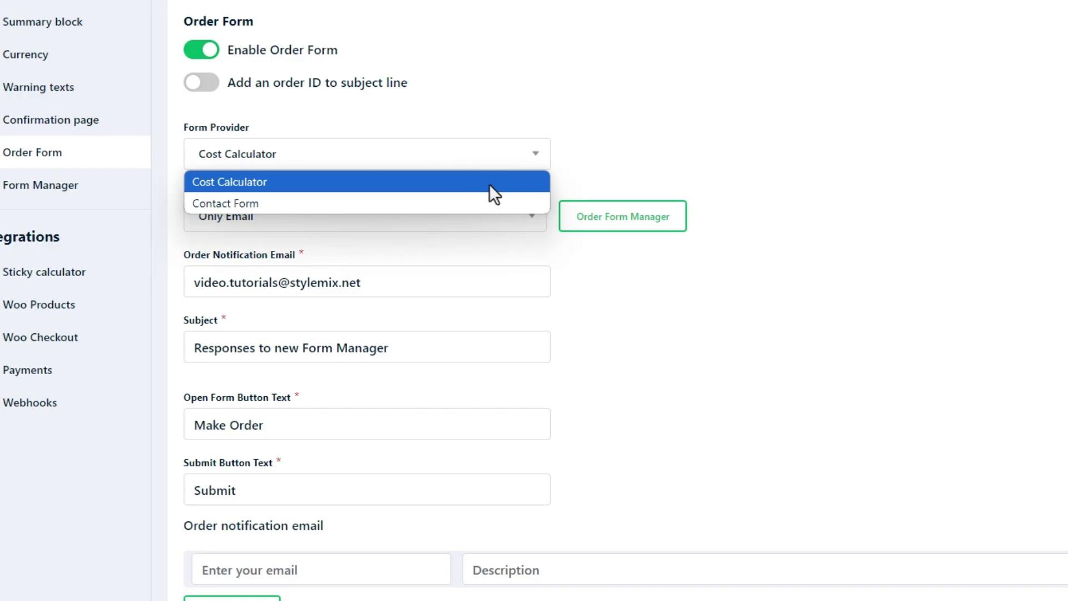
{"action": "left_click", "coordinate": [489, 185]}
{"action": "left_click", "coordinate": [600, 227]}
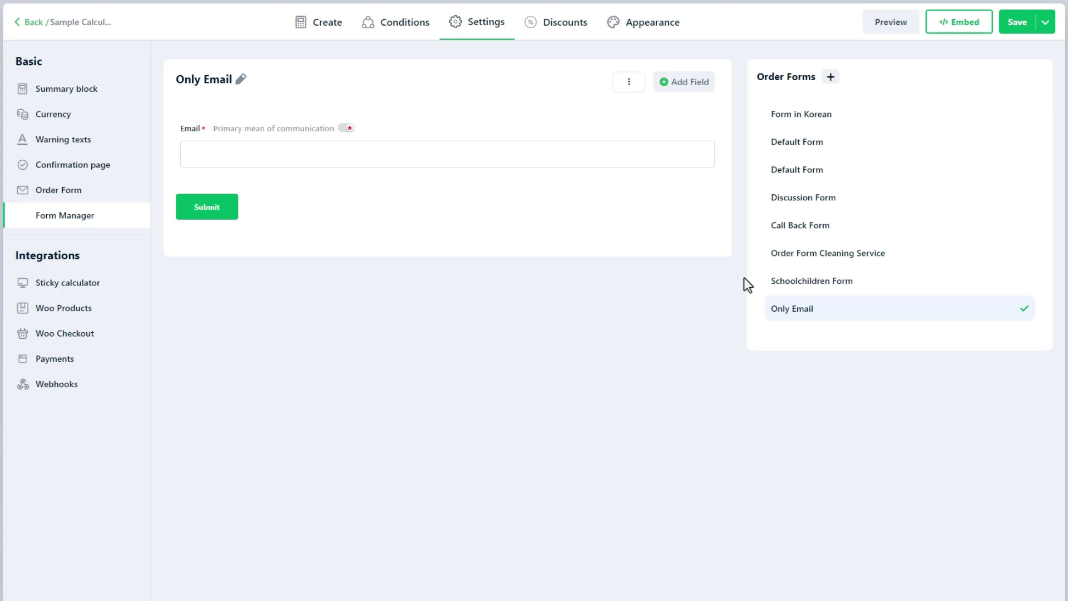
- Apply the Schoolchildren Form, then create a new order form titled 'New Order Form'
{"action": "left_click", "coordinate": [1008, 283]}
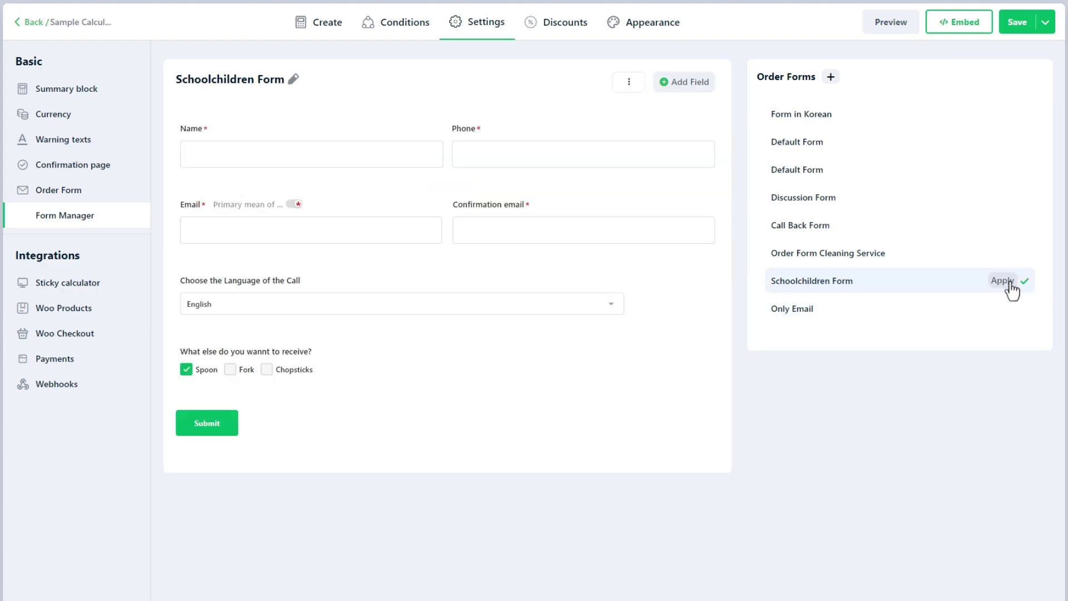
{"action": "left_click", "coordinate": [831, 76]}
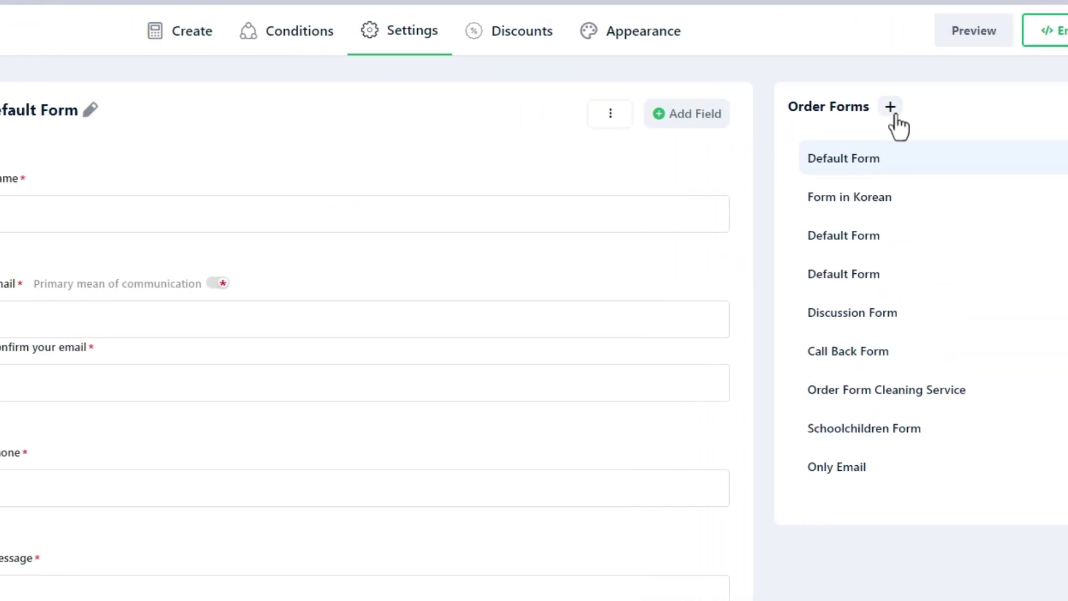
{"action": "left_click", "coordinate": [149, 111]}
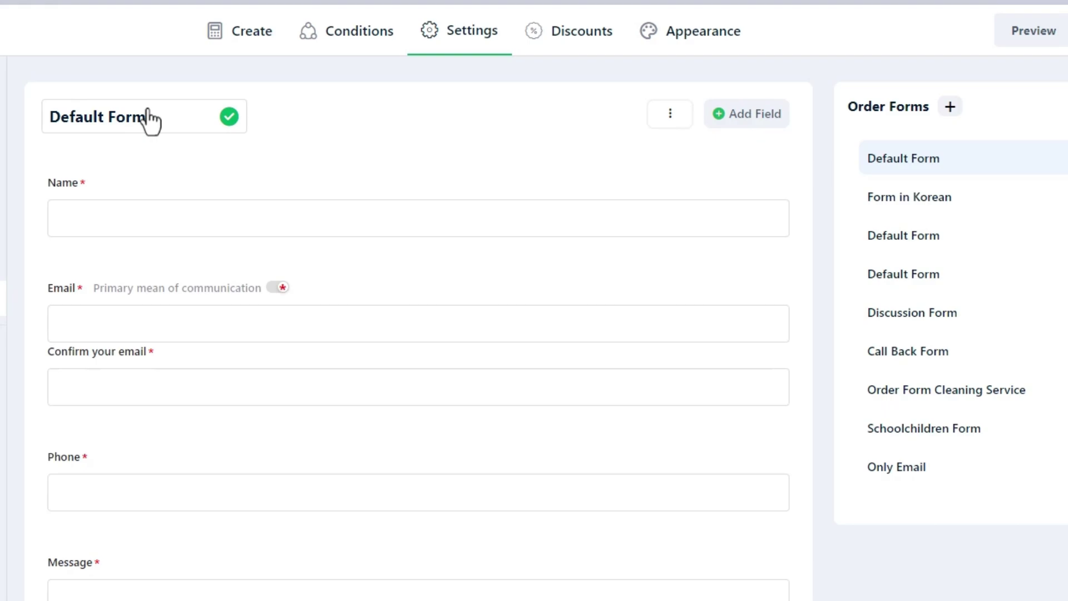
{"action": "triple_click", "coordinate": [161, 116]}
{"action": "type", "text": "New Order Form"}
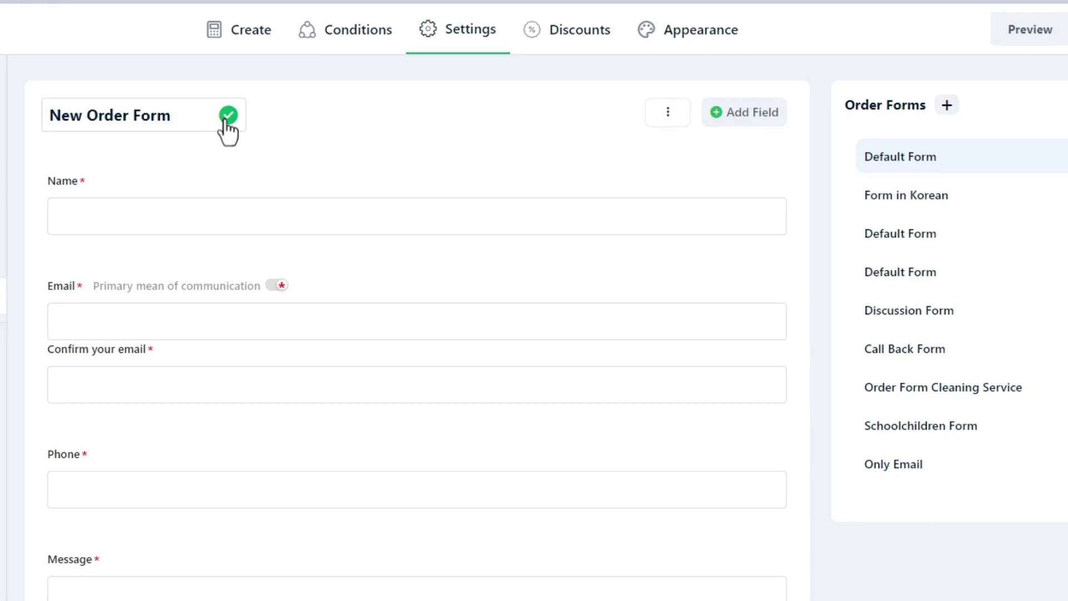
{"action": "left_click", "coordinate": [228, 116]}
- Narrow the Name field to col-10 and update the form
{"action": "left_click", "coordinate": [331, 132]}
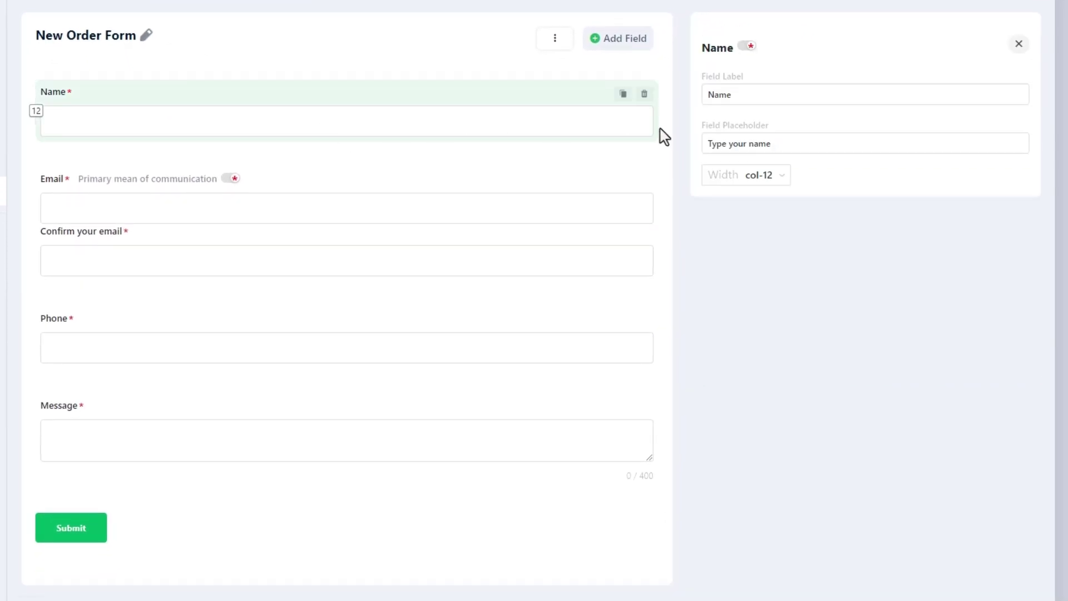
{"action": "left_click_drag", "start_coordinate": [665, 136], "coordinate": [598, 135]}
{"action": "left_click", "coordinate": [642, 49]}
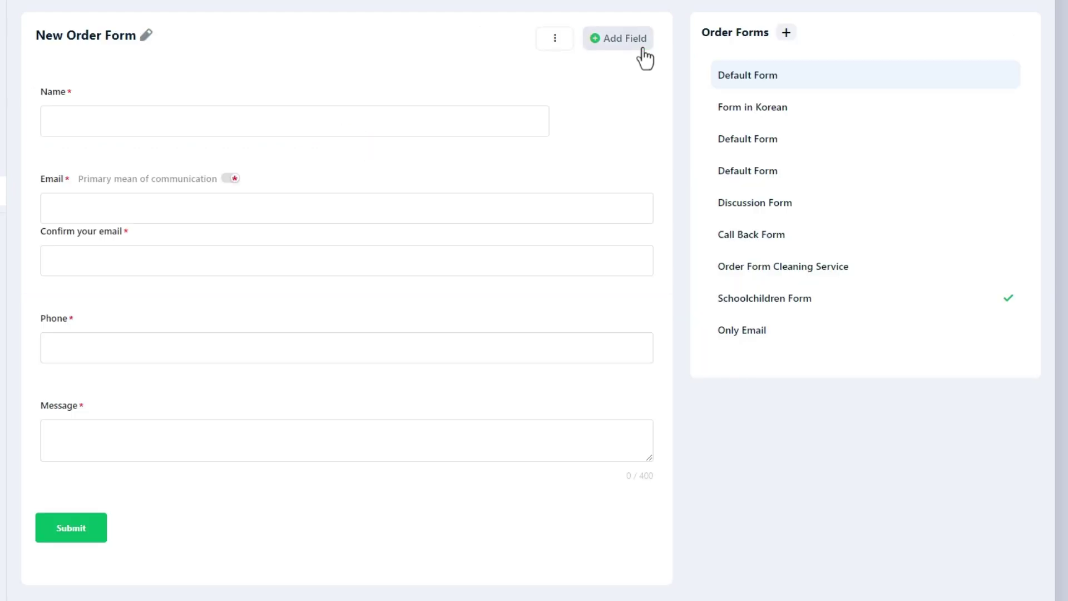
{"action": "left_click", "coordinate": [563, 49]}
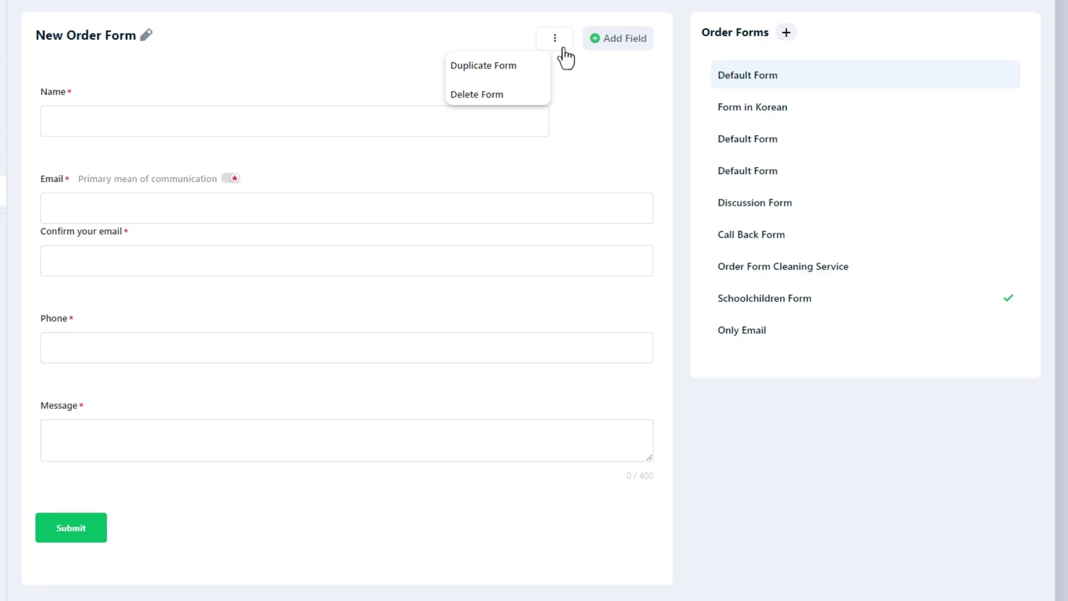
{"action": "left_click", "coordinate": [566, 56]}
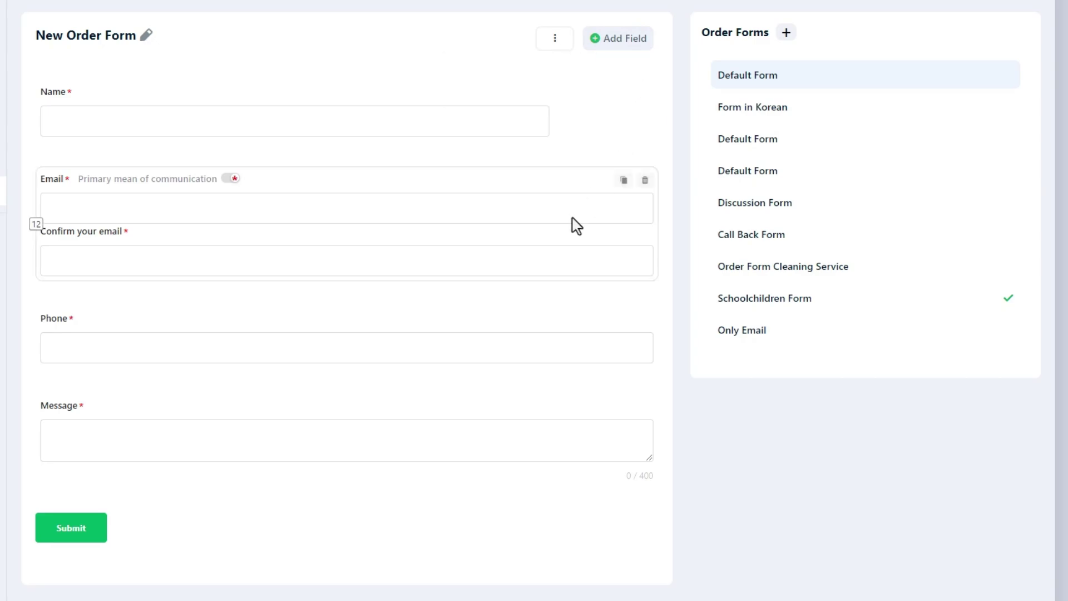
- Try narrower widths for the Name field, then restore it to full col-12 width
{"action": "left_click_drag", "start_coordinate": [574, 224], "coordinate": [460, 196]}
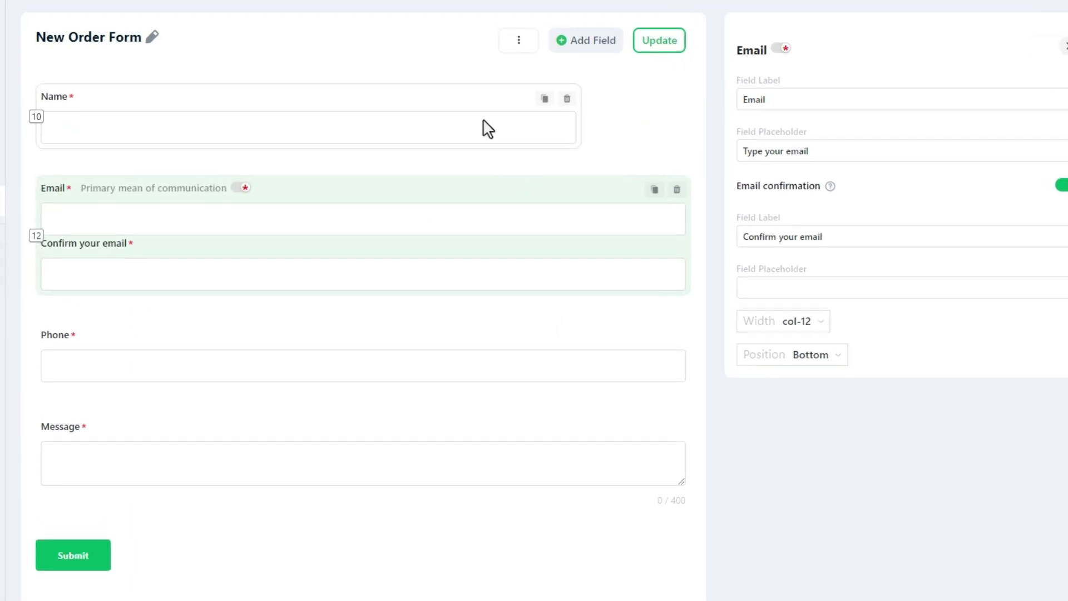
{"action": "left_click", "coordinate": [463, 122]}
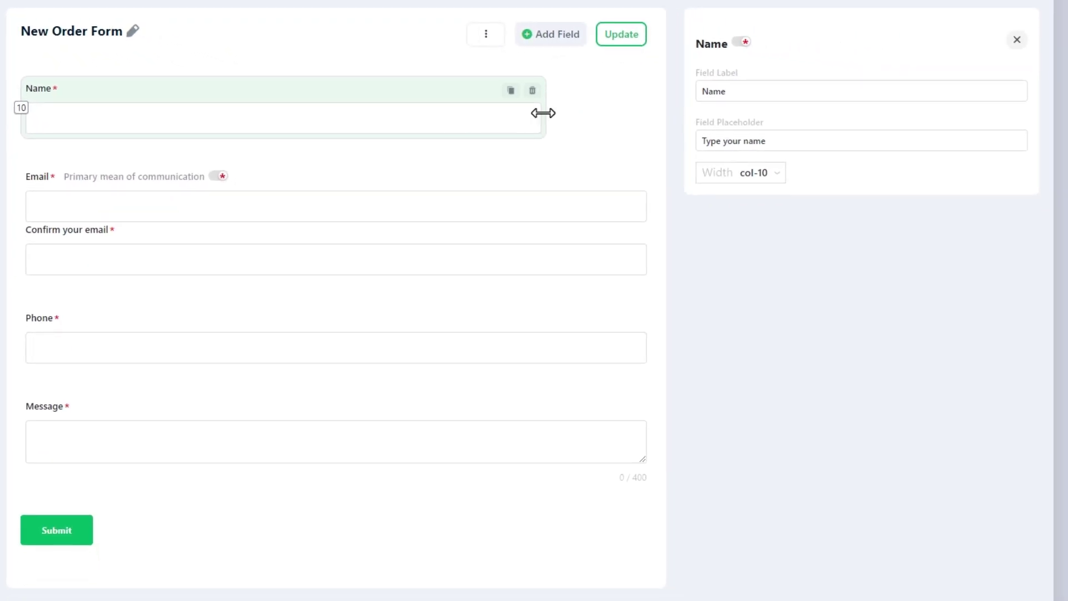
{"action": "left_click_drag", "start_coordinate": [525, 122], "coordinate": [445, 121]}
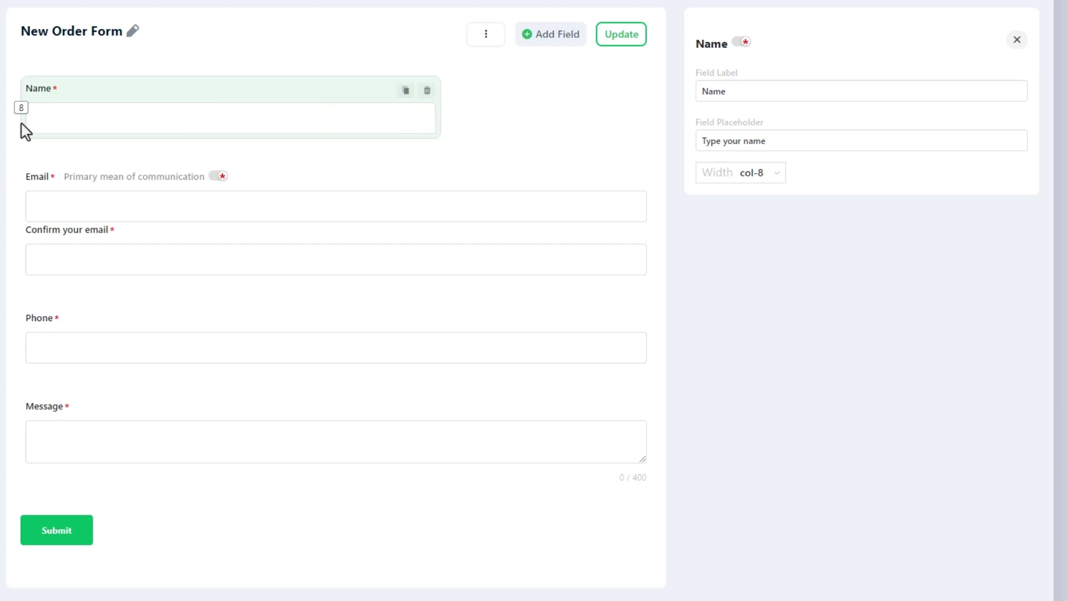
{"action": "left_click_drag", "start_coordinate": [59, 125], "coordinate": [664, 135]}
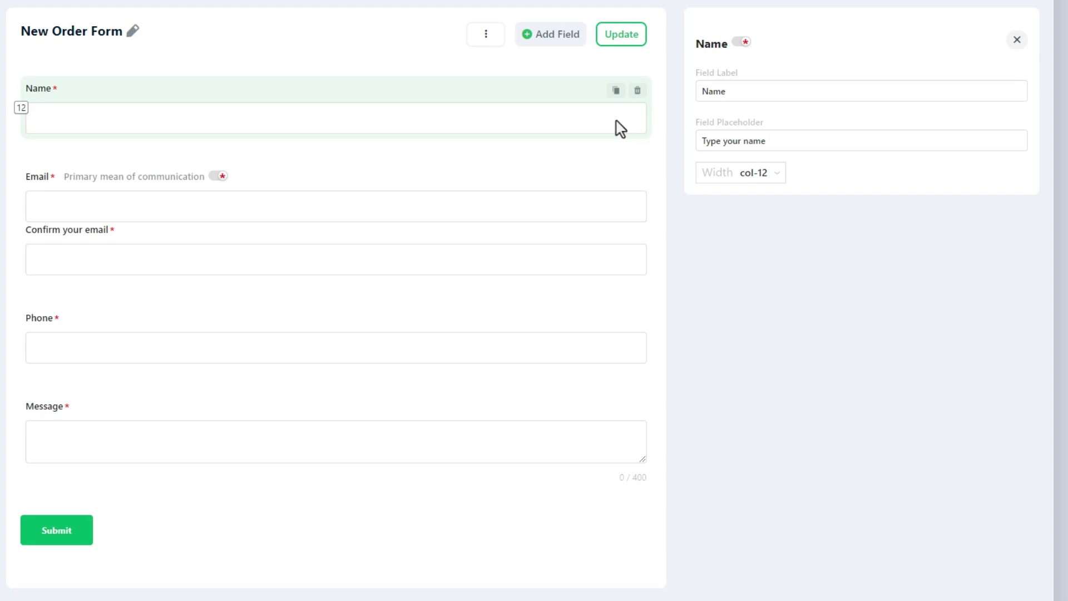
{"action": "left_click", "coordinate": [561, 42]}
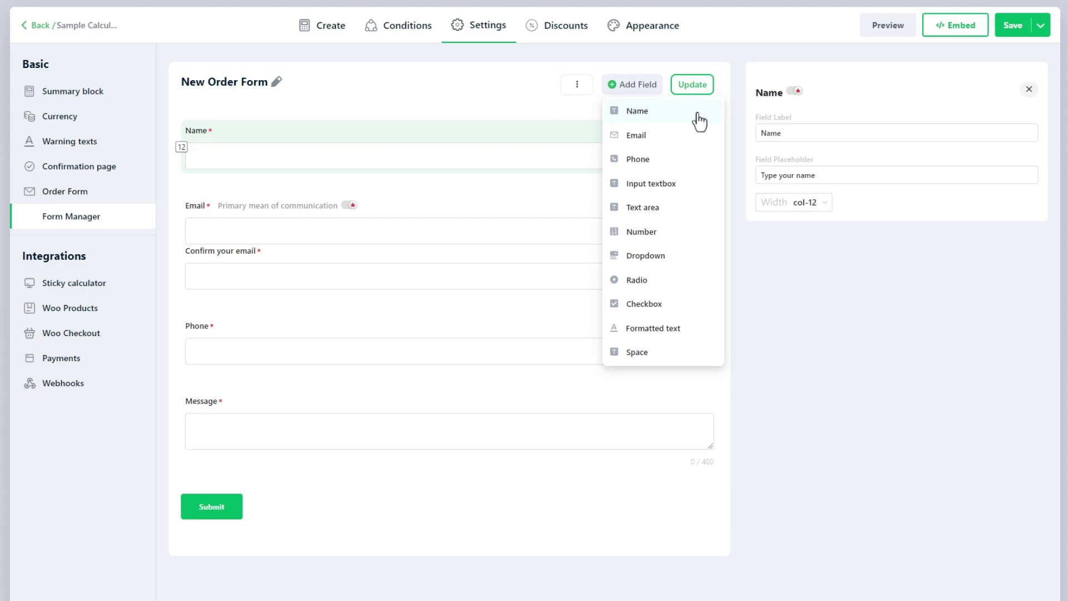
- Add a Name field labelled 'Last Name', placeholder 'Enter your Last Name', at col-6 width
{"action": "left_click", "coordinate": [697, 115]}
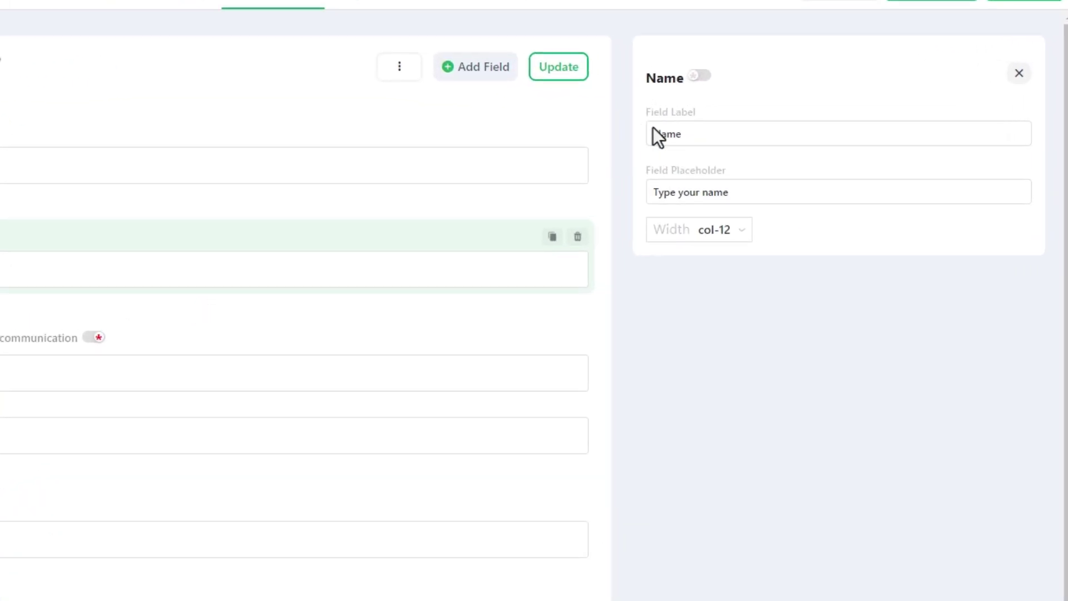
{"action": "double_click", "coordinate": [760, 132]}
{"action": "type", "text": "Last"}
{"action": "key", "text": "Tab"}
{"action": "type", "text": "Enter your"}
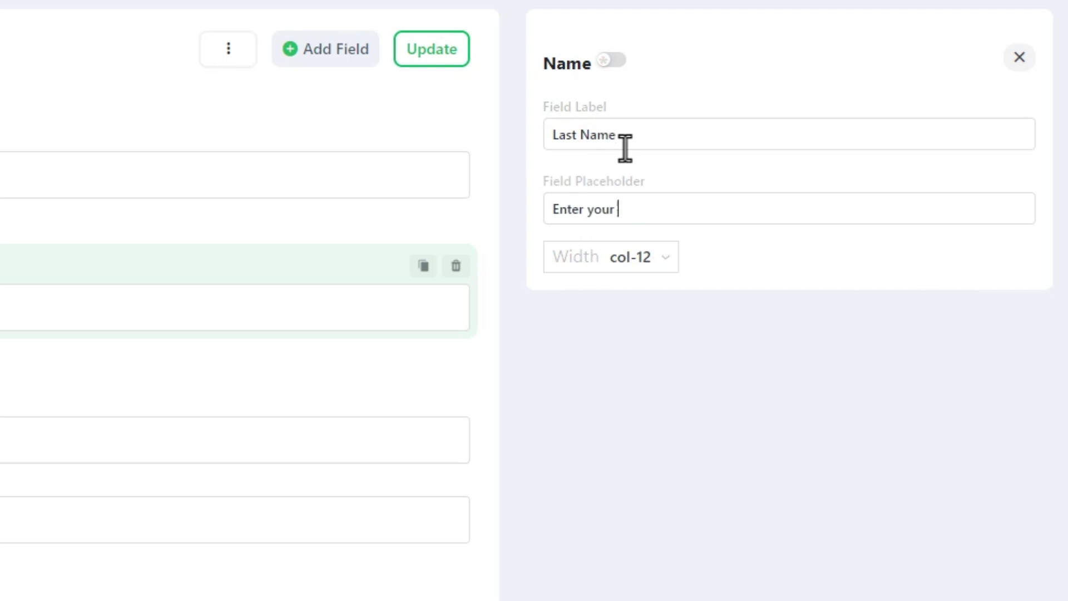
{"action": "left_click", "coordinate": [665, 259]}
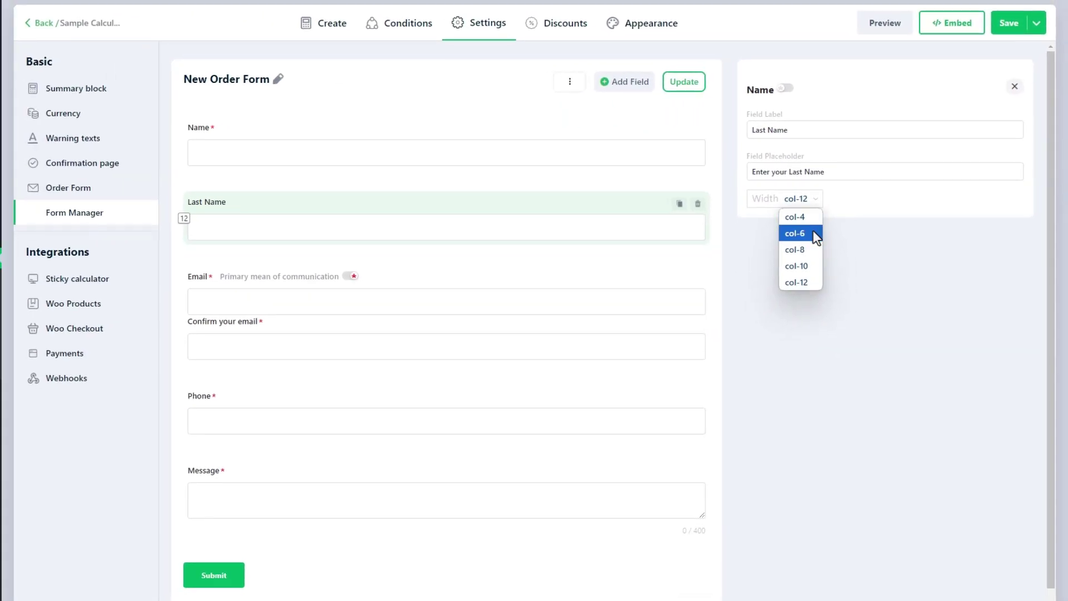
{"action": "left_click", "coordinate": [795, 233]}
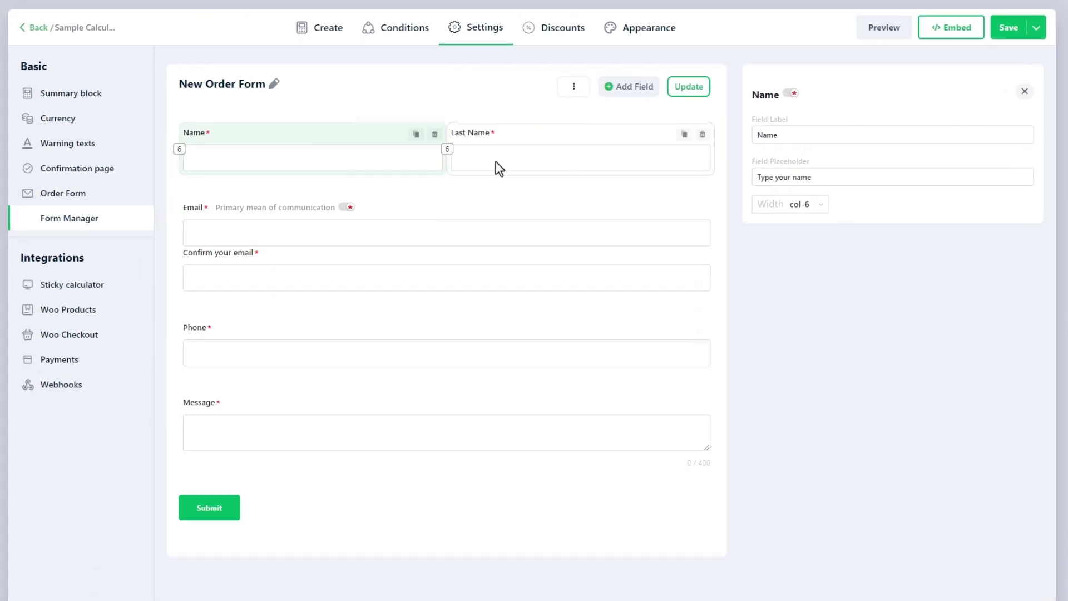
- Set the First Name placeholder to 'Enter Your First Name' and add a second Email field below
{"action": "triple_click", "coordinate": [784, 178]}
{"action": "type", "text": "Enter"}
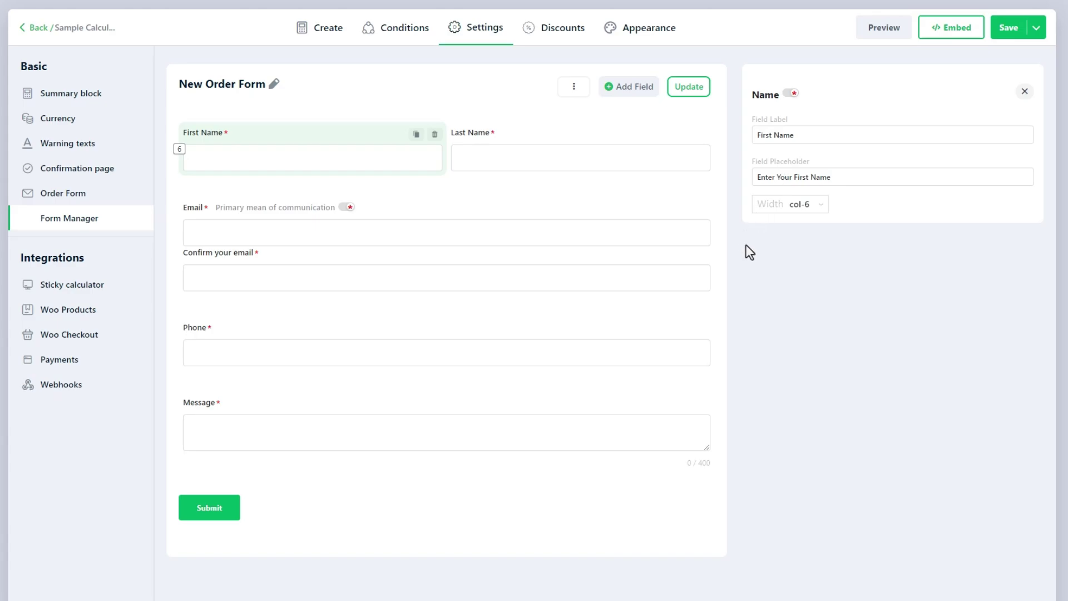
{"action": "left_click", "coordinate": [629, 87]}
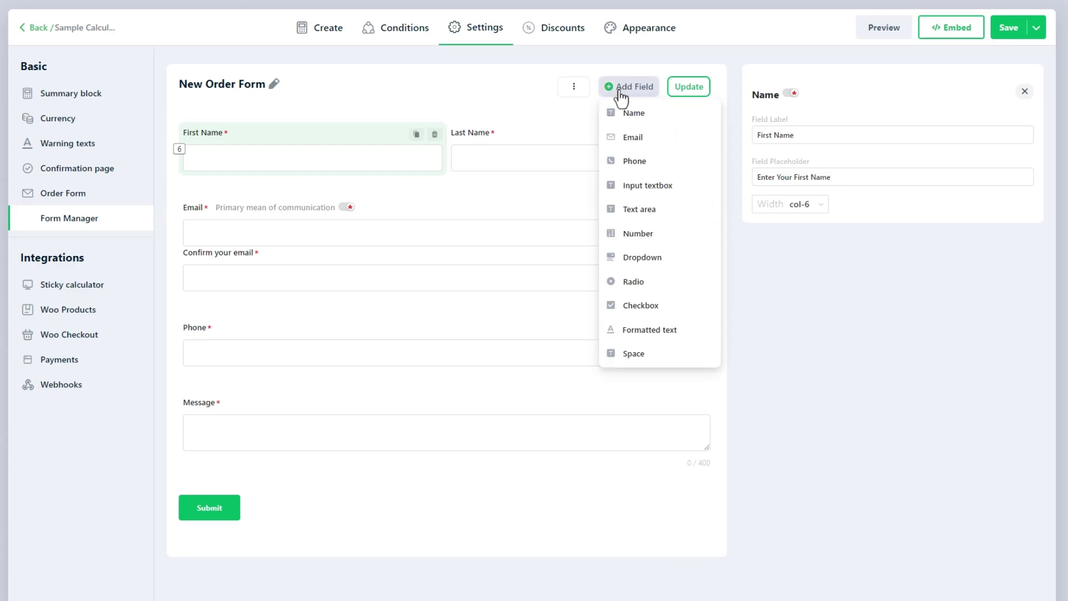
{"action": "left_click", "coordinate": [633, 138]}
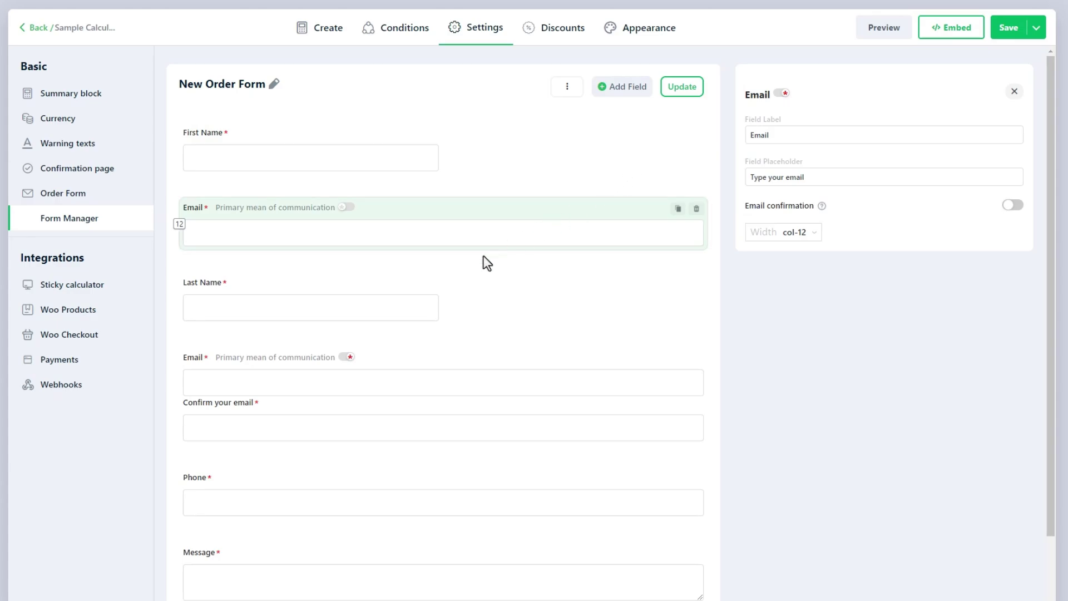
{"action": "left_click_drag", "start_coordinate": [461, 219], "coordinate": [450, 323]}
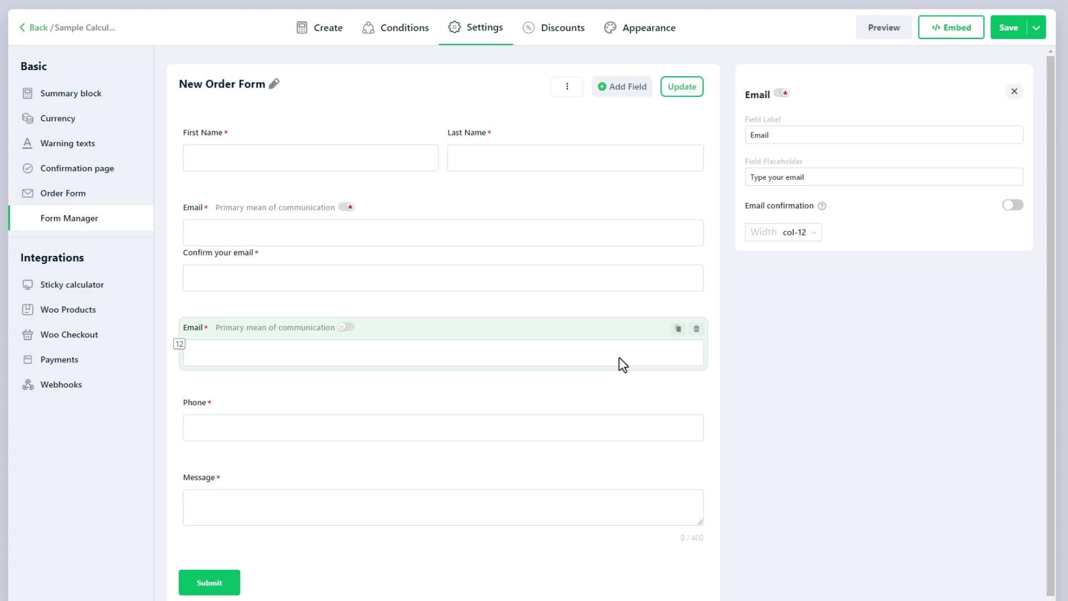
- Turn on confirmation for the new Email with the confirm box positioned Right, and make it primary
{"action": "left_click", "coordinate": [1011, 206]}
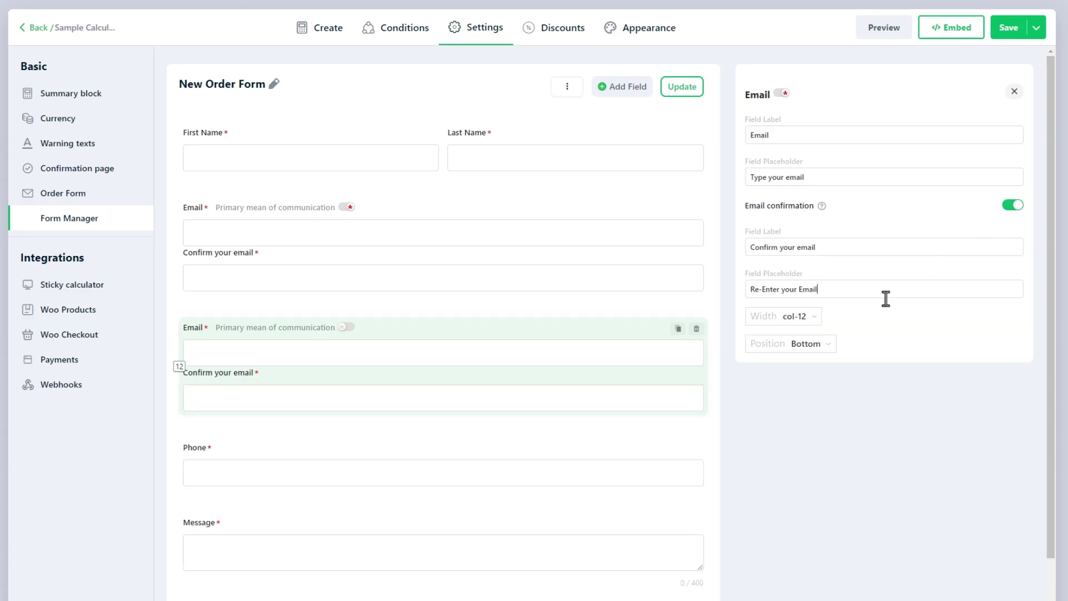
{"action": "left_click", "coordinate": [805, 344]}
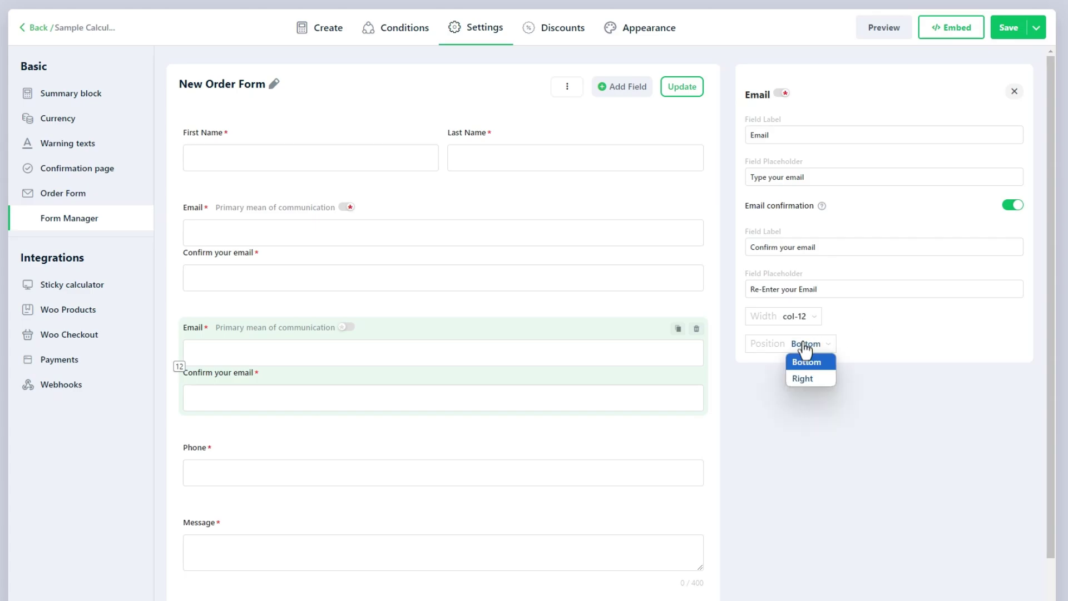
{"action": "left_click", "coordinate": [803, 378]}
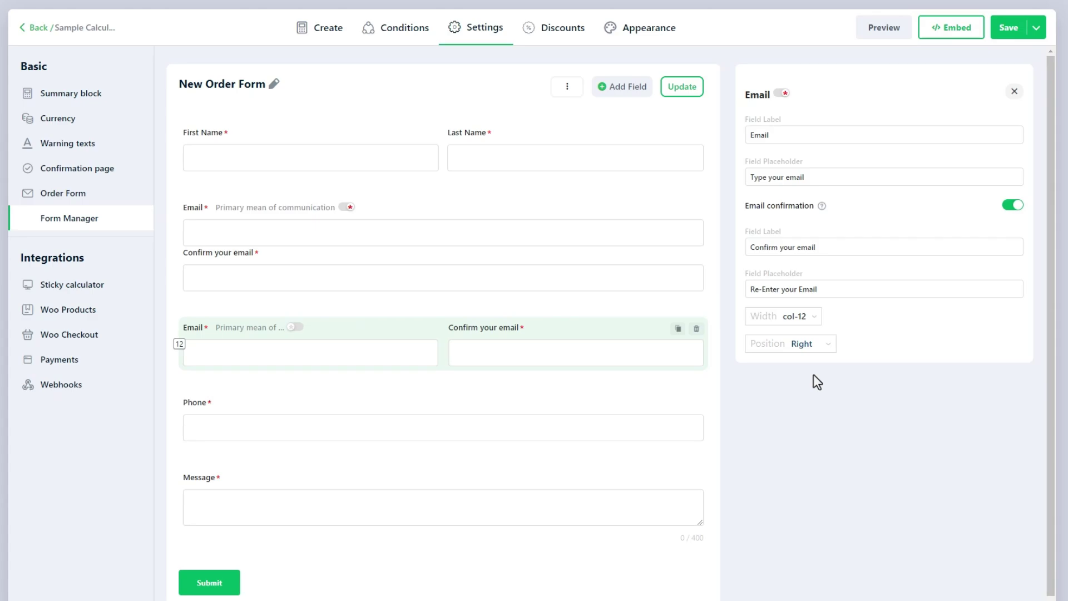
{"action": "left_click", "coordinate": [296, 327]}
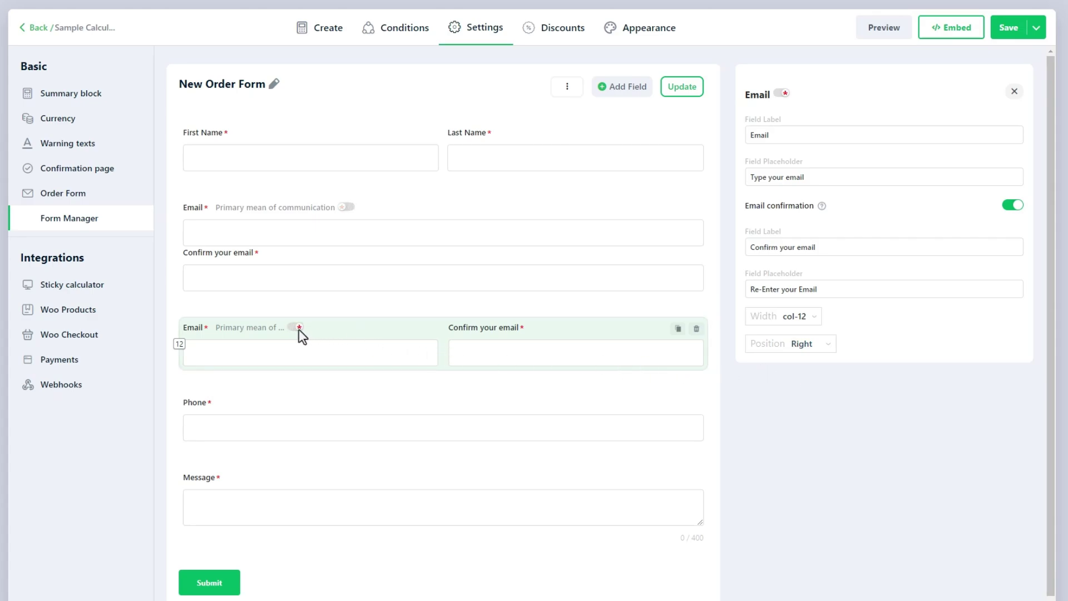
{"action": "left_click", "coordinate": [346, 208]}
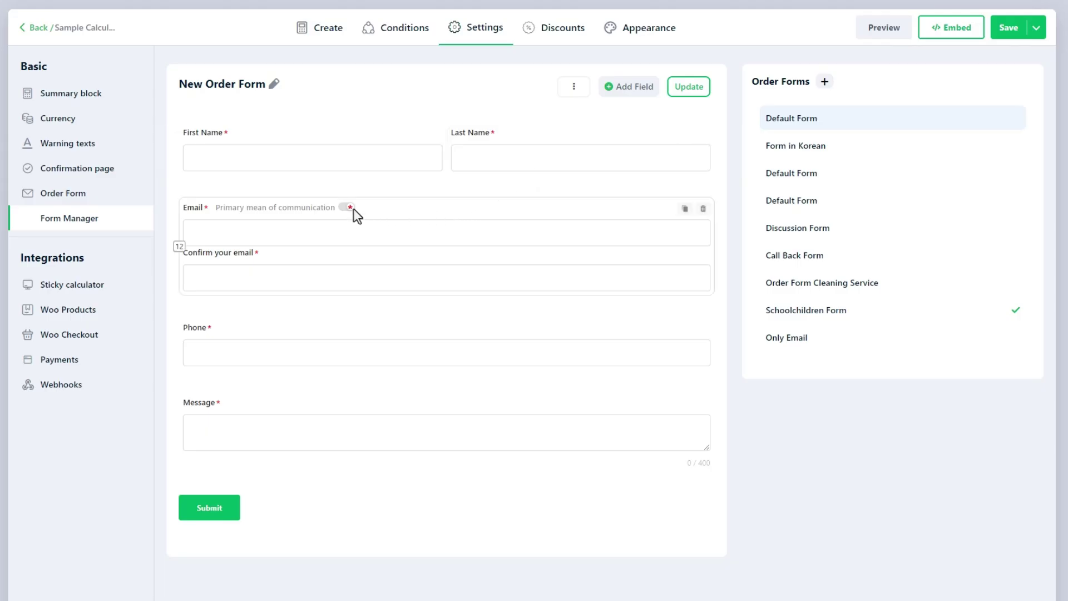
- Add a text input above Phone: label 'Zip Code', placeholder 'Enter your Zip Code', limit 10, col-6
{"action": "left_click", "coordinate": [353, 209]}
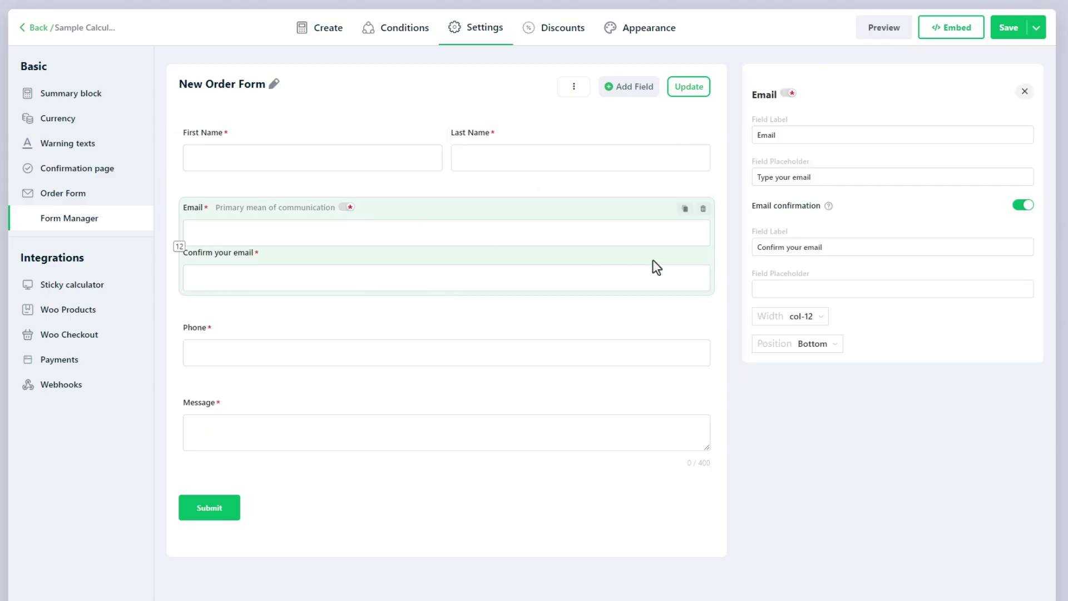
{"action": "left_click", "coordinate": [621, 91]}
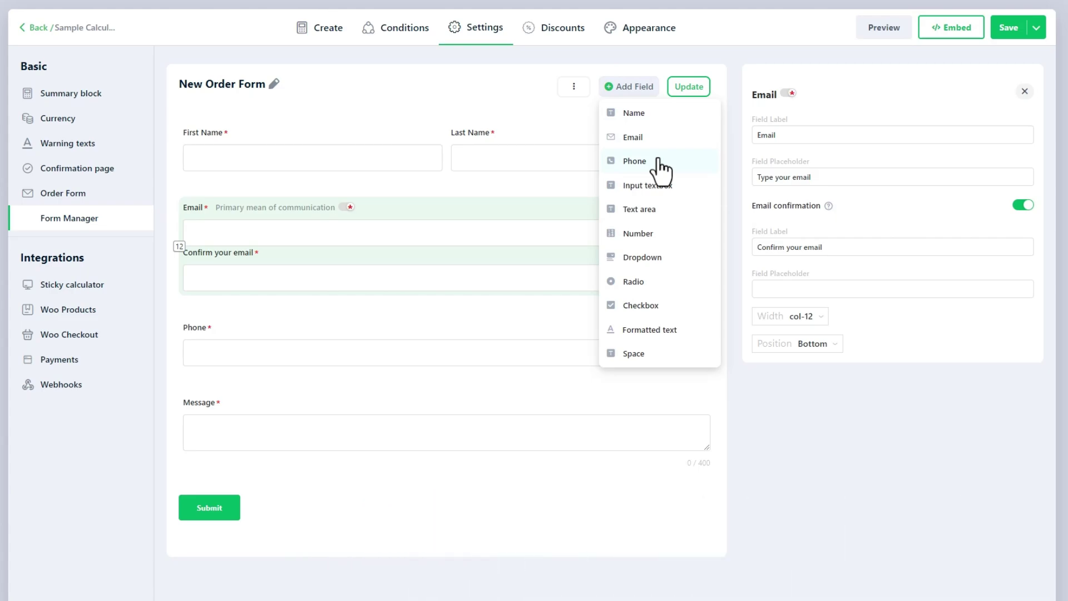
{"action": "left_click", "coordinate": [689, 191]}
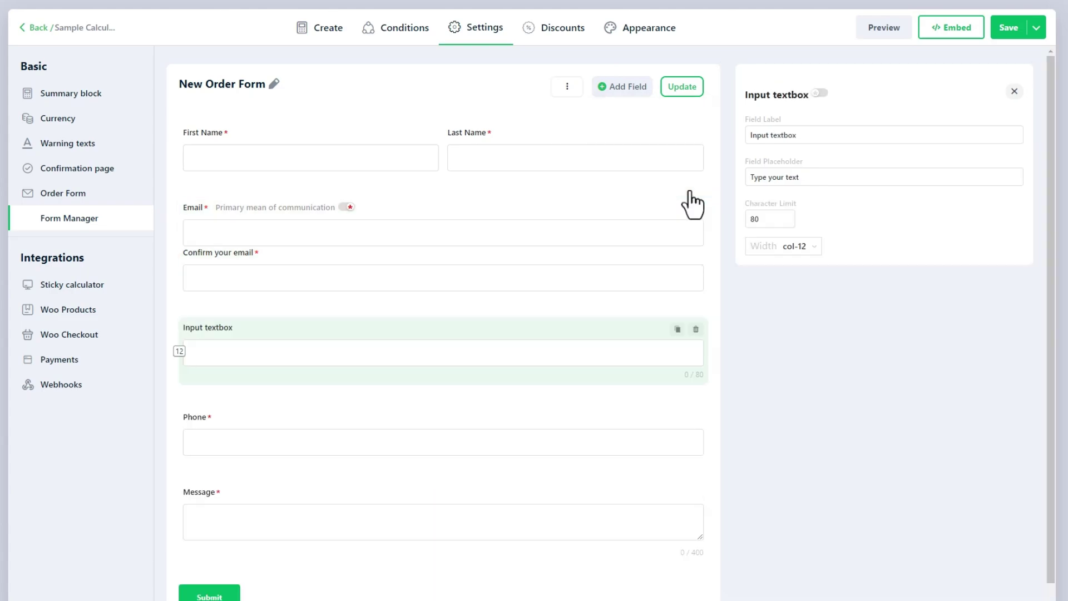
{"action": "triple_click", "coordinate": [785, 136]}
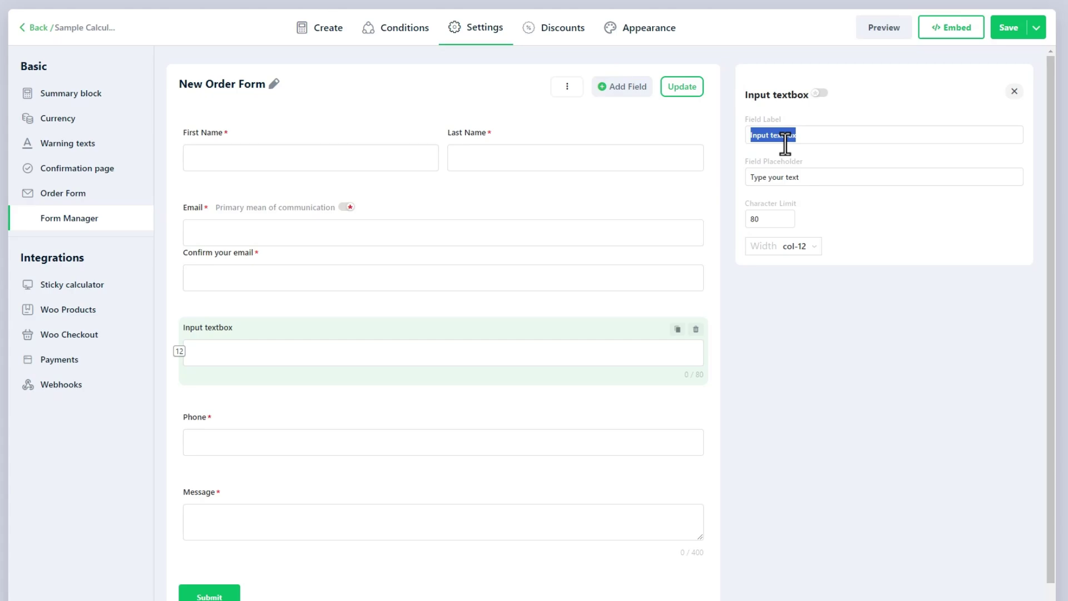
{"action": "type", "text": "Zip Code"}
{"action": "triple_click", "coordinate": [789, 176]}
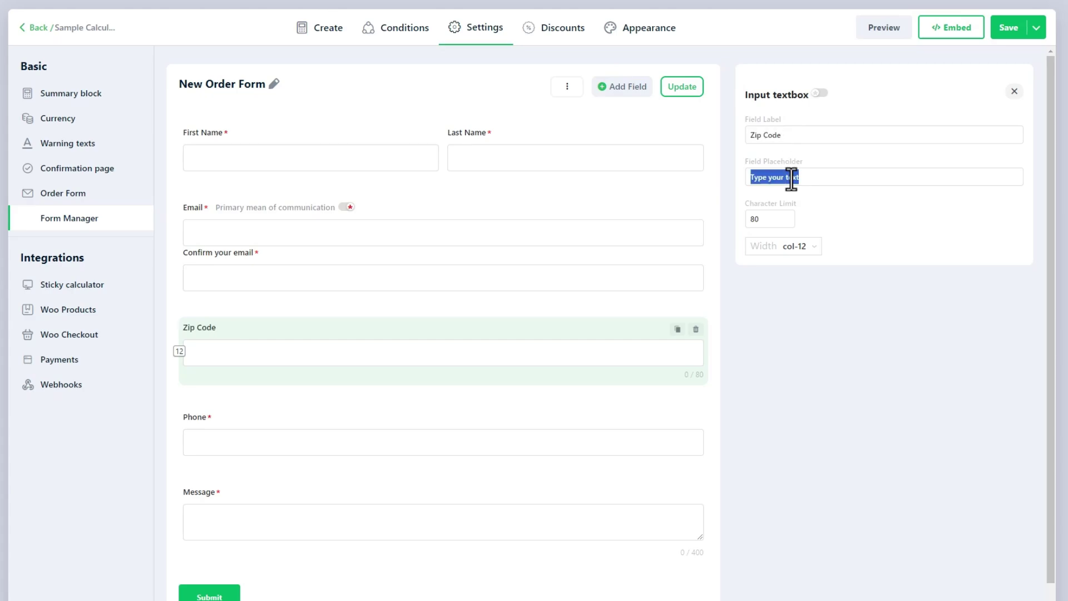
{"action": "type", "text": "Enter"}
{"action": "double_click", "coordinate": [769, 218]}
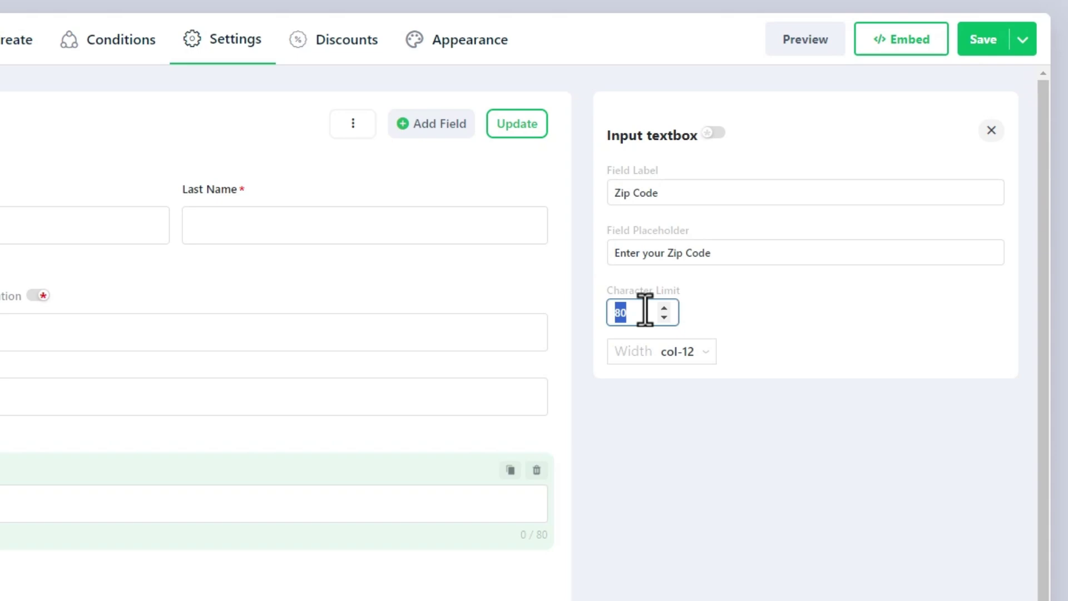
{"action": "type", "text": "10"}
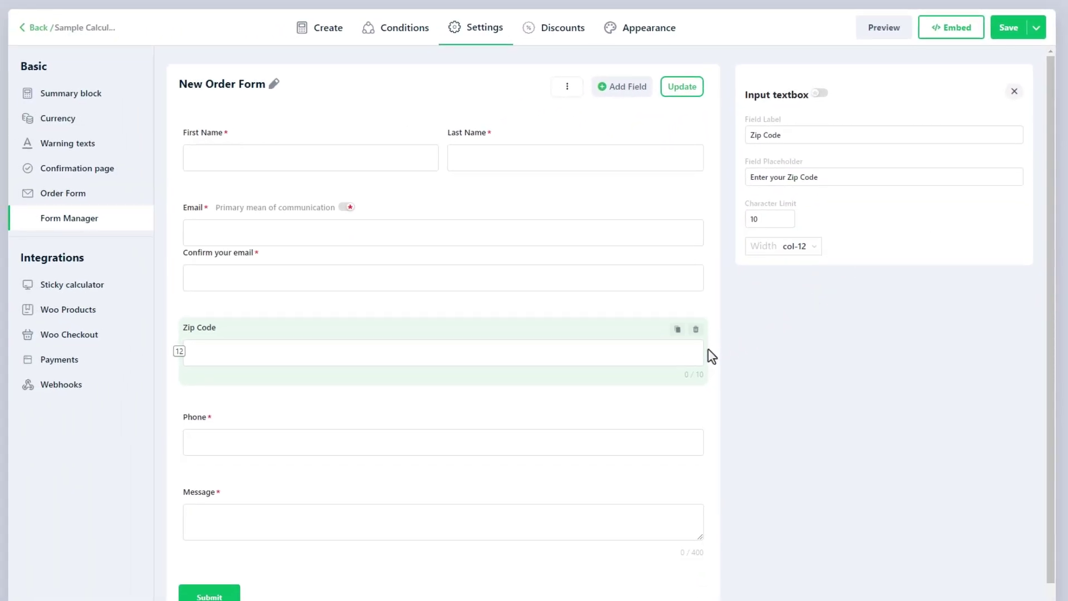
{"action": "left_click_drag", "start_coordinate": [706, 349], "coordinate": [506, 342]}
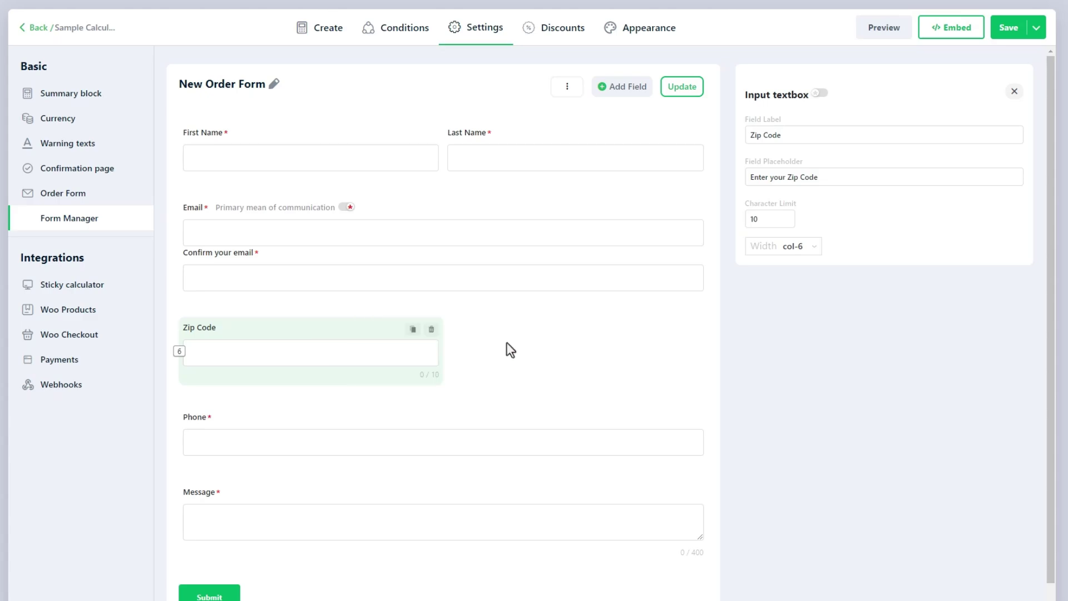
- Show the Add Field menu with its Dropdown, Radio and Checkbox field types
{"action": "left_click", "coordinate": [626, 89]}
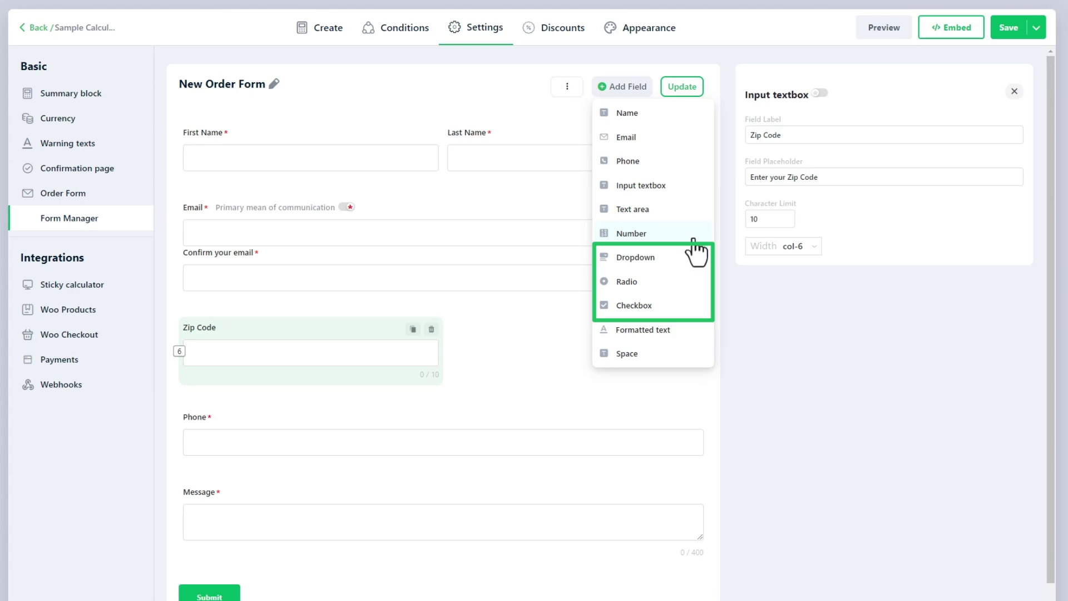
- Add a 'Topic of Discussion' dropdown with options Business Plan, Audit and Assurance, Stocks and Trade
{"action": "left_click", "coordinate": [696, 258]}
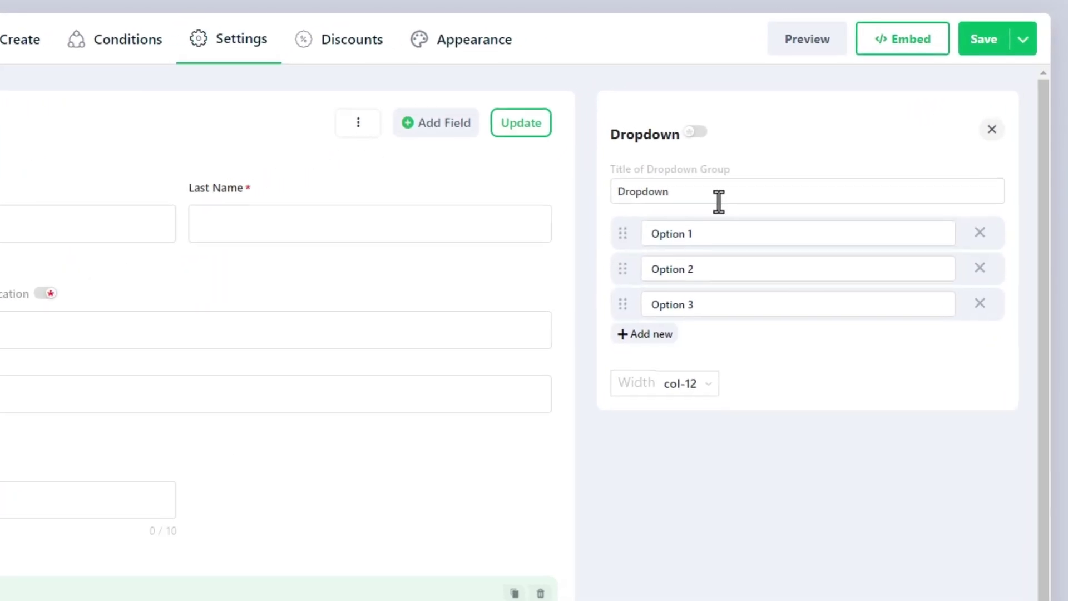
{"action": "double_click", "coordinate": [822, 142]}
{"action": "type", "text": "Topic of Discussion"}
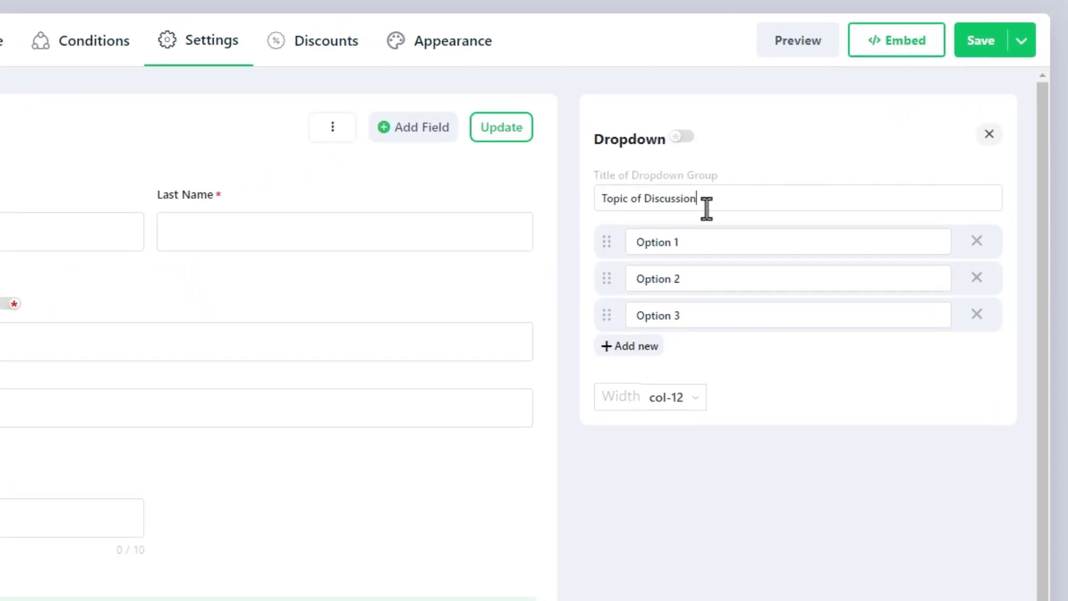
{"action": "key", "text": "Tab"}
{"action": "type", "text": "Business Plan"}
{"action": "key", "text": "Tab"}
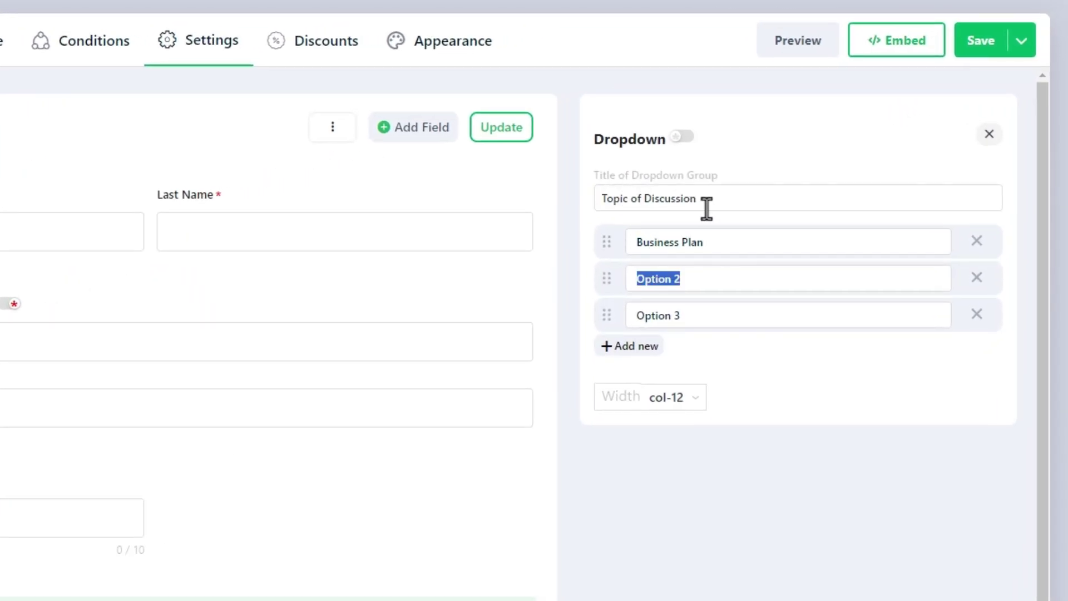
{"action": "type", "text": "Audit and Assurance"}
{"action": "key", "text": "Tab"}
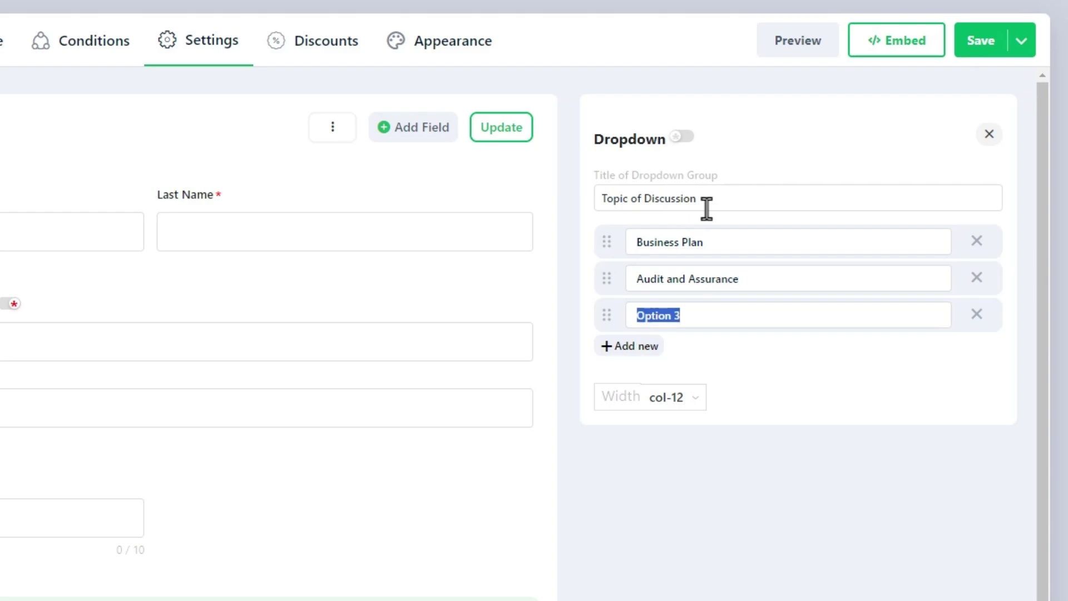
{"action": "type", "text": "Stocks and"}
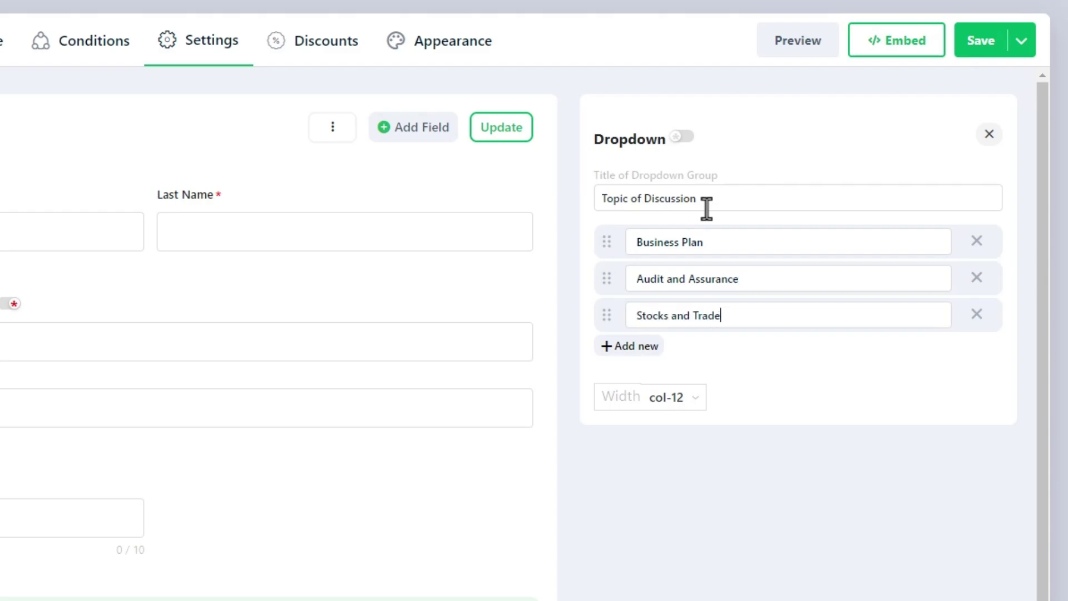
{"action": "type", "text": " Trade"}
- Add a Finance option in second place and set the dropdown to col-6 width
{"action": "left_click", "coordinate": [645, 348]}
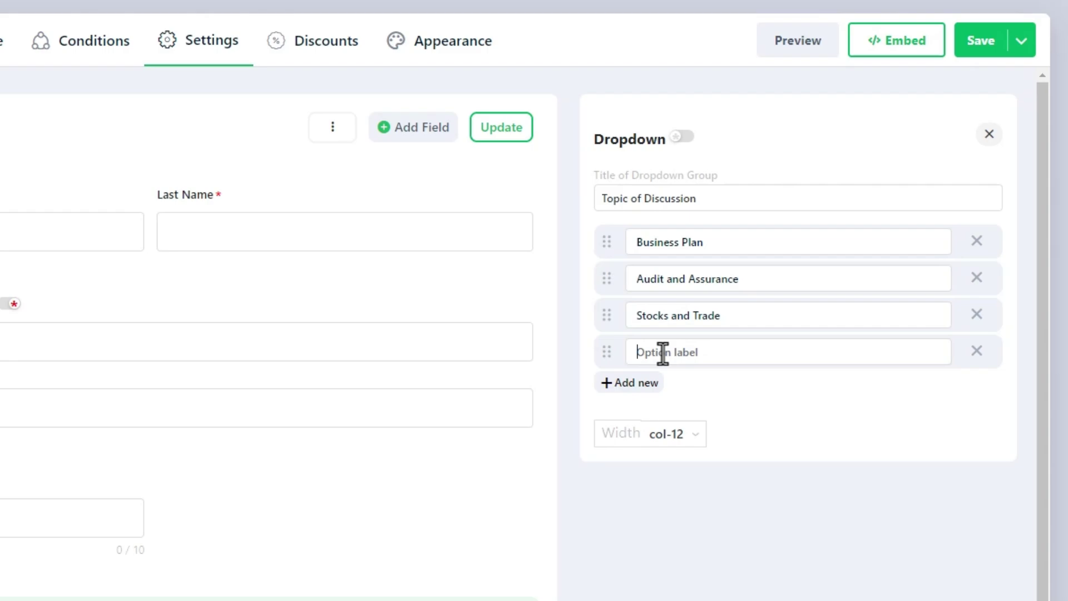
{"action": "type", "text": "Finance"}
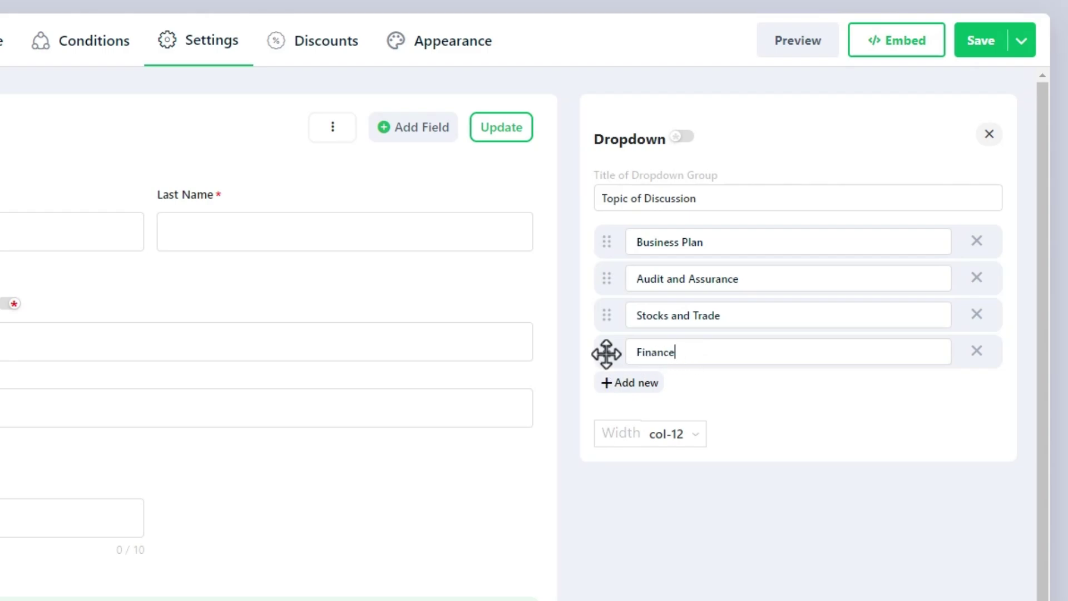
{"action": "left_click_drag", "start_coordinate": [606, 353], "coordinate": [608, 279]}
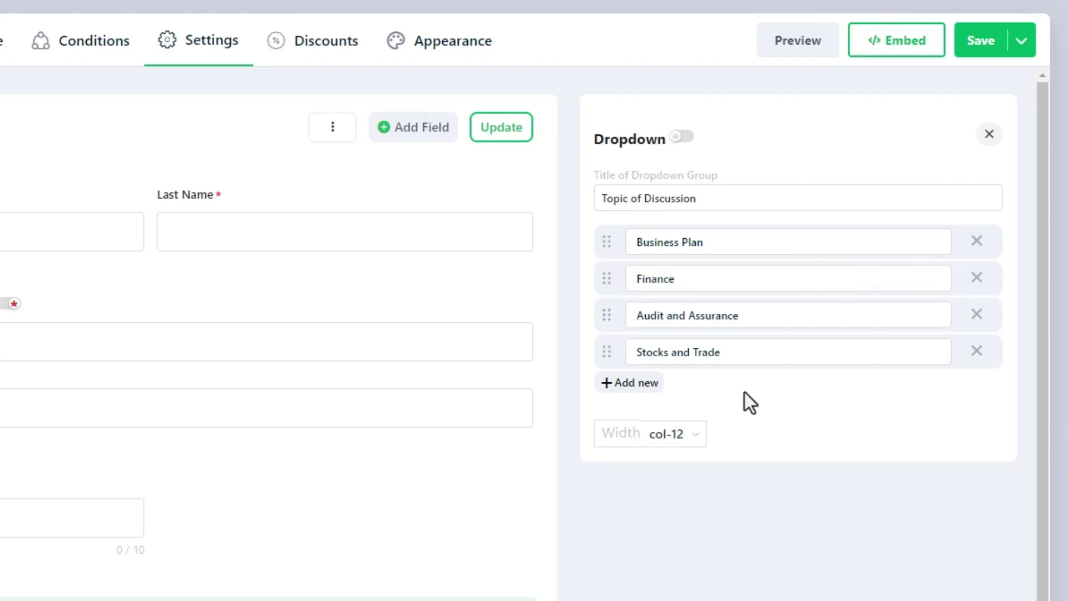
{"action": "left_click", "coordinate": [646, 386]}
{"action": "left_click", "coordinate": [977, 387]}
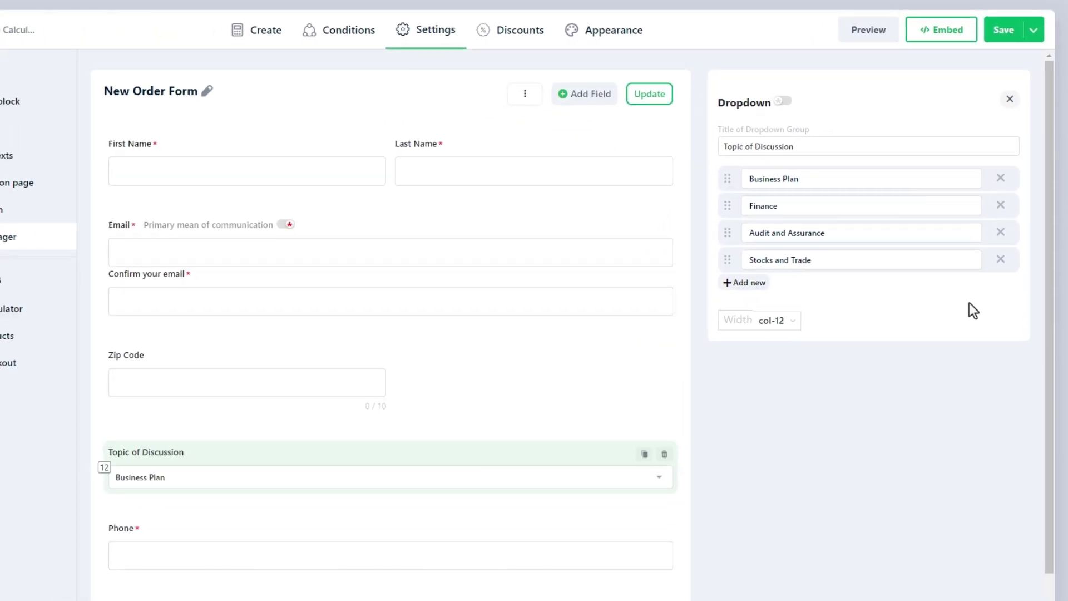
{"action": "left_click", "coordinate": [778, 321]}
{"action": "left_click", "coordinate": [777, 371]}
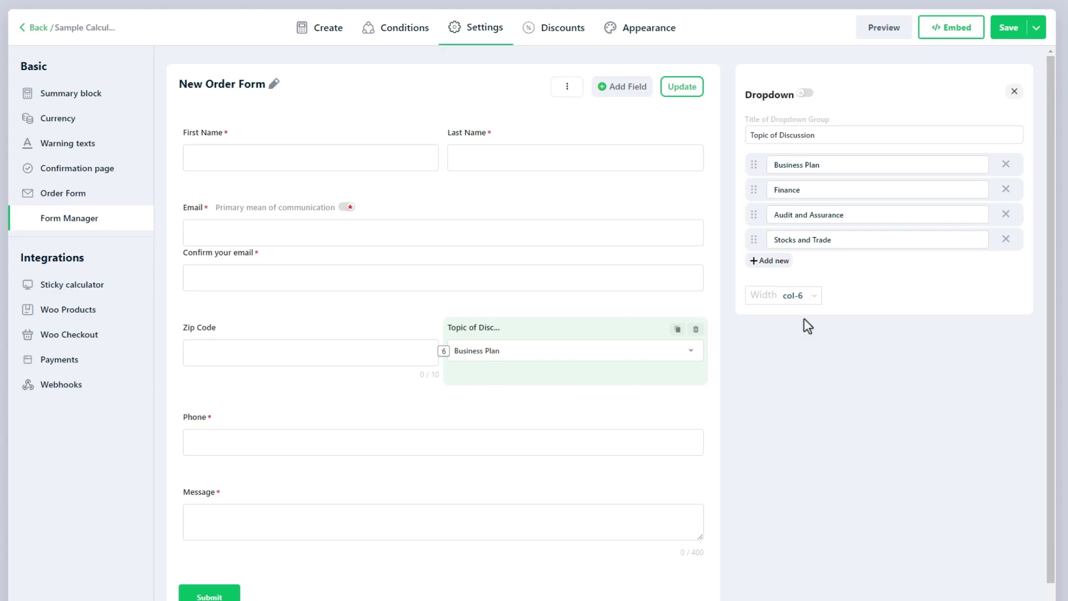
{"action": "left_click", "coordinate": [639, 90]}
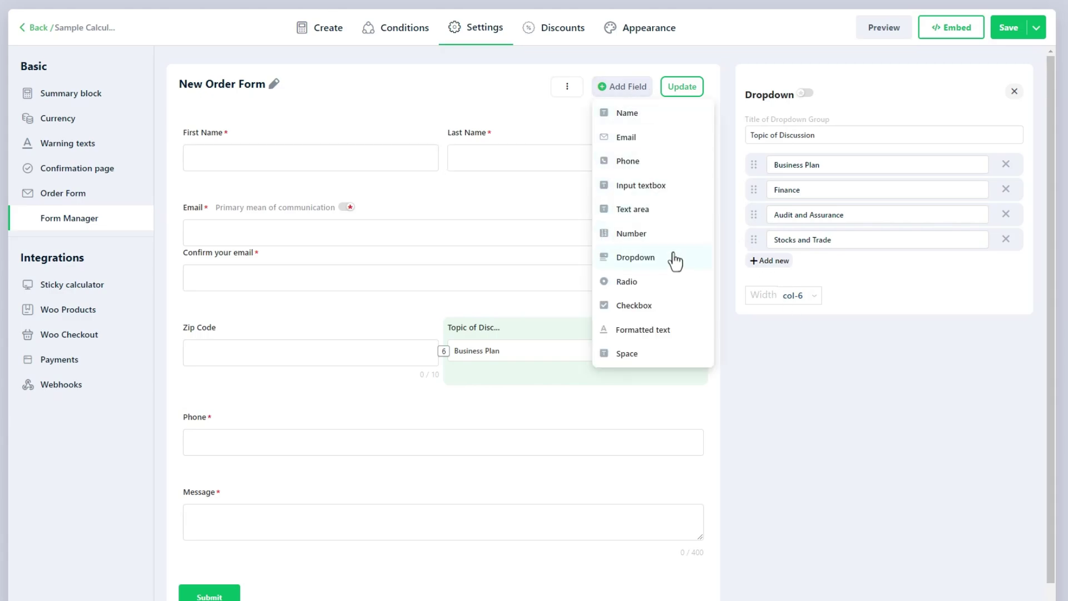
- Add a radio group titled 'Choose the Language' with options English, French and Spanish
{"action": "left_click", "coordinate": [678, 283]}
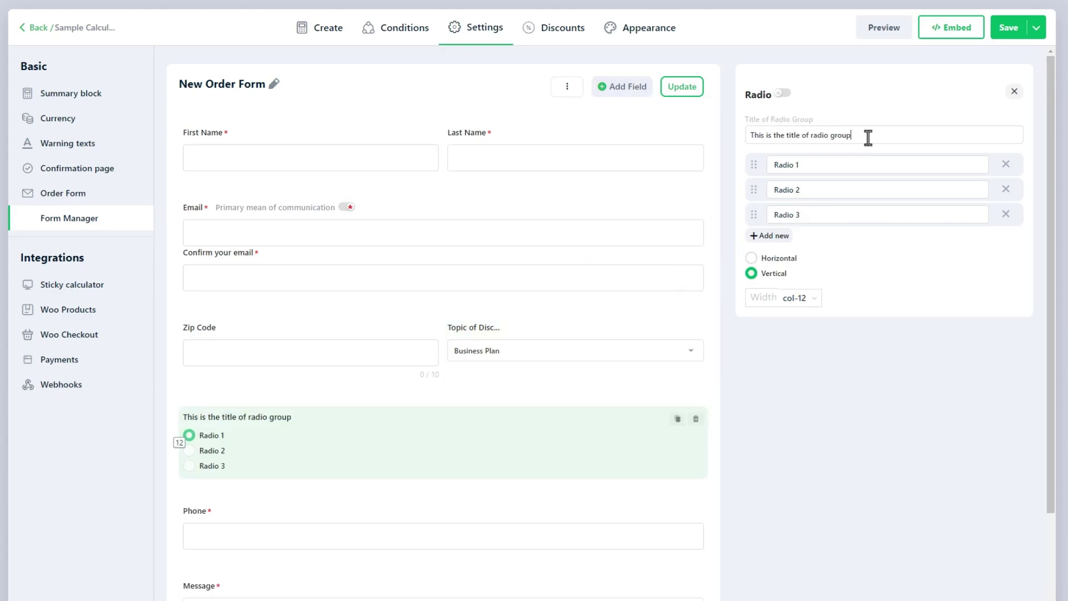
{"action": "key", "text": "ctrl+a"}
{"action": "key", "text": "BackSpace"}
{"action": "type", "text": "Choose "}
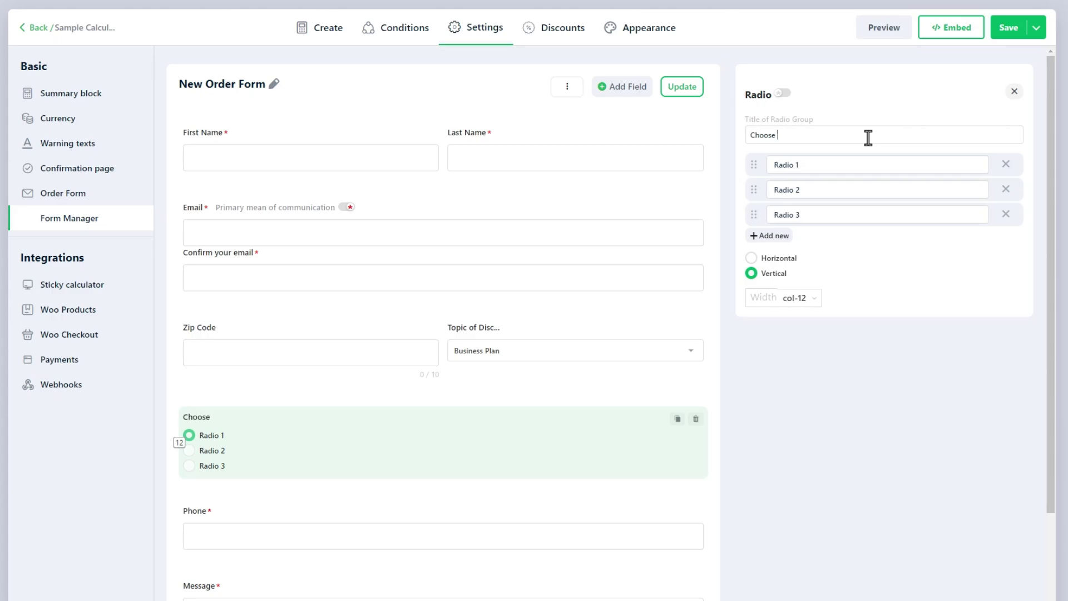
{"action": "type", "text": "the Language"}
{"action": "key", "text": "Tab"}
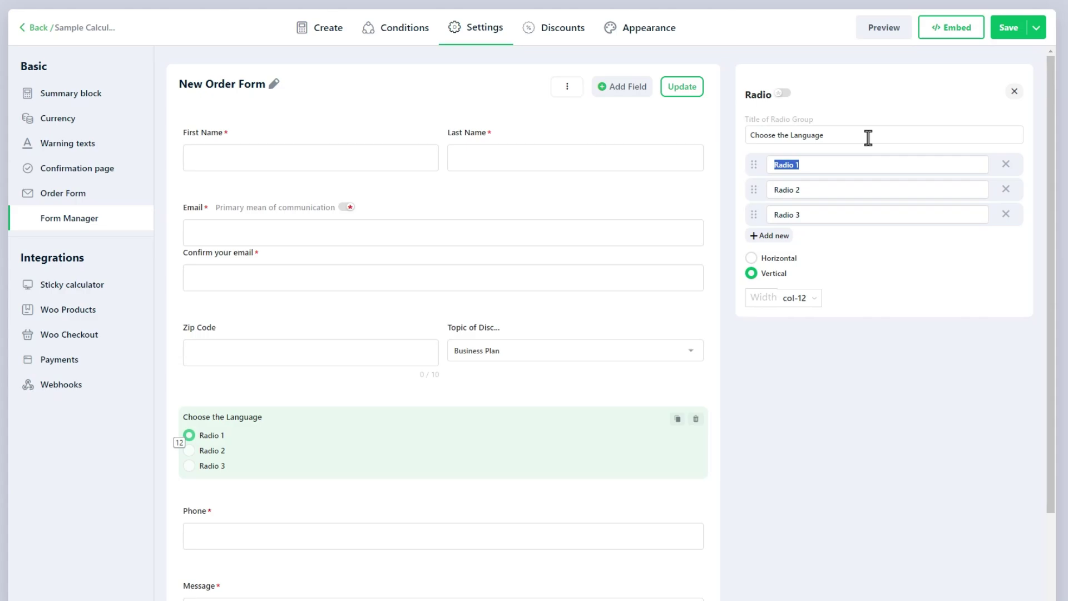
{"action": "type", "text": "English"}
{"action": "key", "text": "Tab"}
{"action": "type", "text": "Frens"}
{"action": "type", "text": "h"}
{"action": "key", "text": "Tab"}
{"action": "type", "text": "Spanish"}
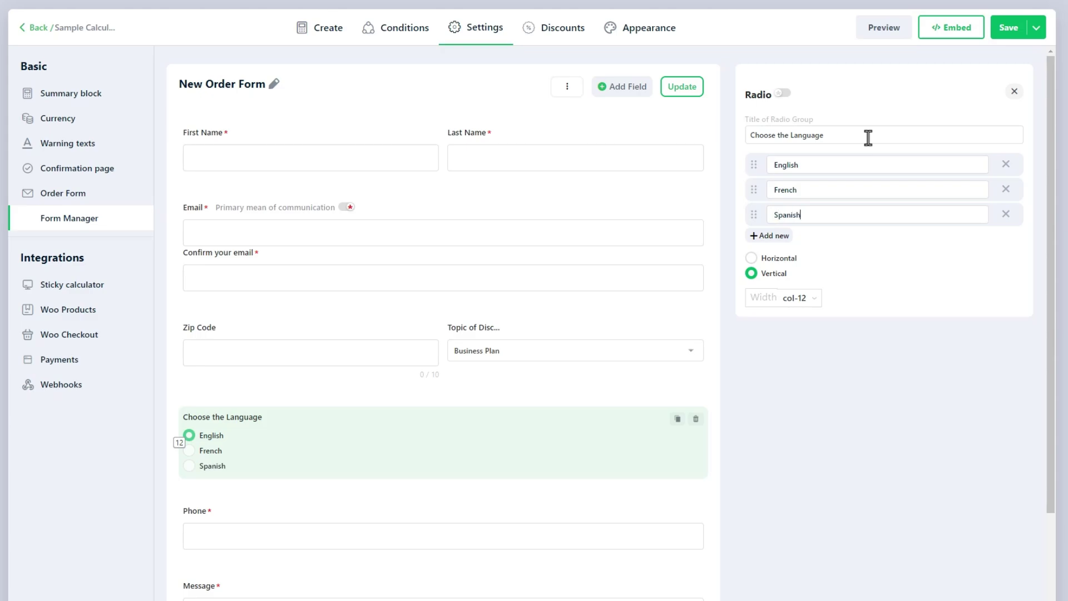
- Lay the language options out horizontally and set the field width to col-6
{"action": "left_click", "coordinate": [785, 261]}
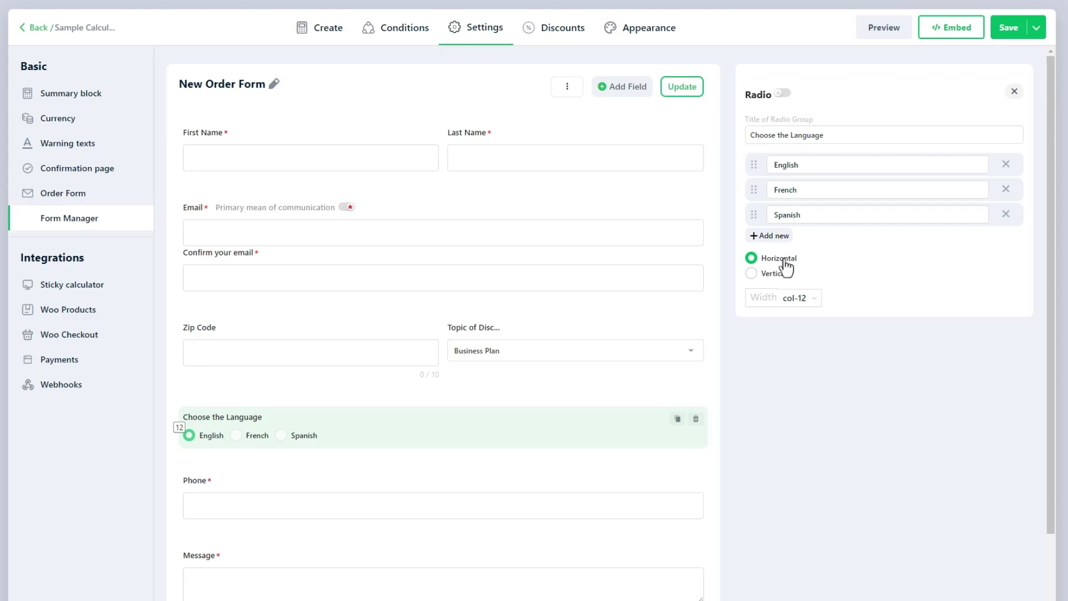
{"action": "left_click", "coordinate": [796, 298]}
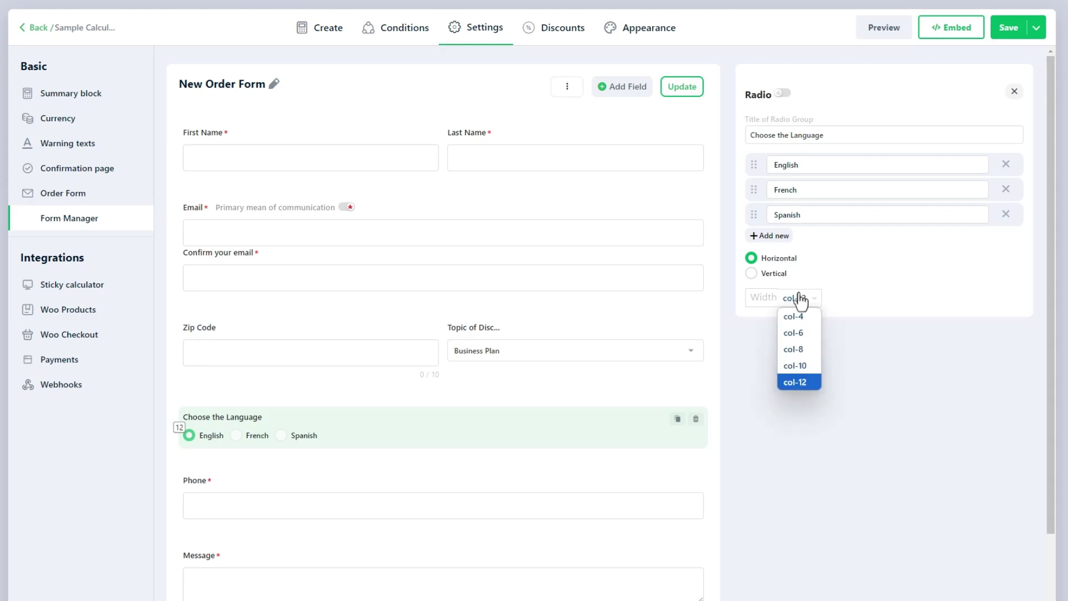
{"action": "left_click", "coordinate": [813, 336]}
- Add a checkbox group titled 'What else do you need?' with options Spoon, Chopsticks and Fork
{"action": "left_click", "coordinate": [624, 94]}
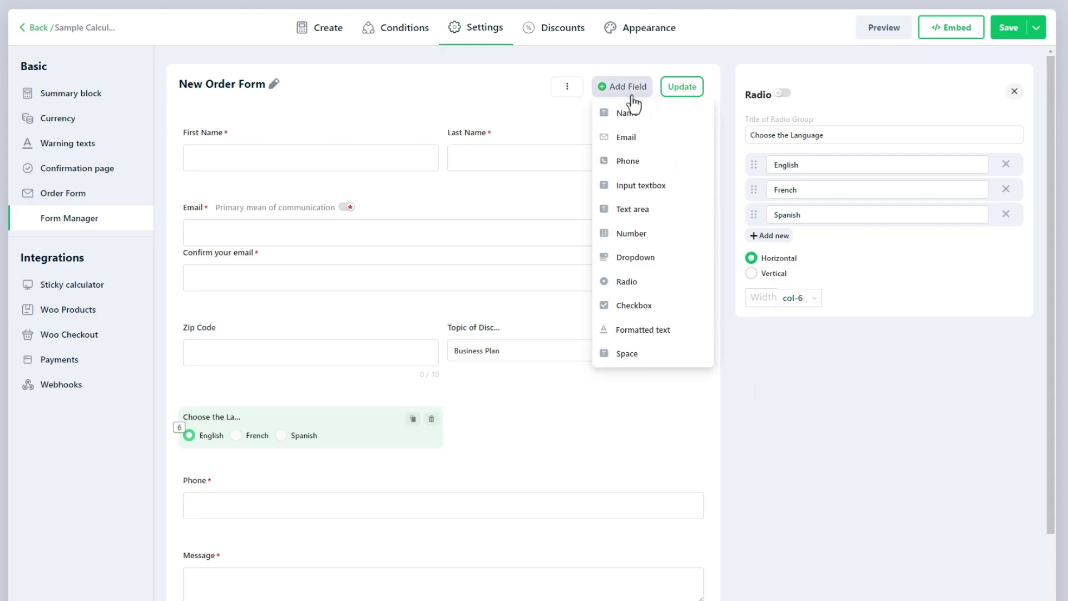
{"action": "left_click", "coordinate": [670, 309]}
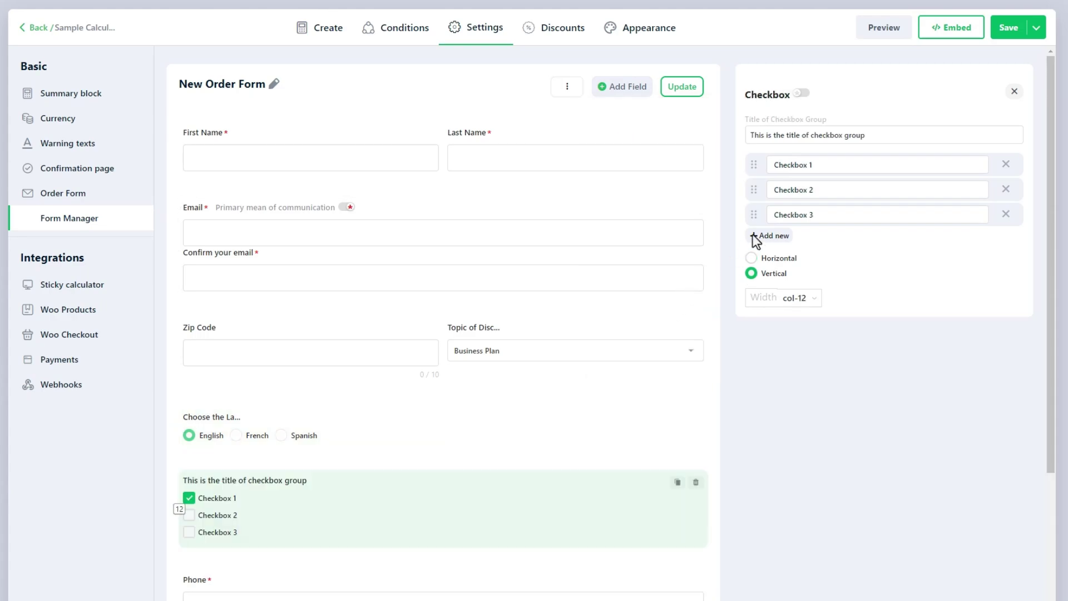
{"action": "triple_click", "coordinate": [877, 139]}
{"action": "type", "text": "What else do you need?"}
{"action": "key", "text": "Tab"}
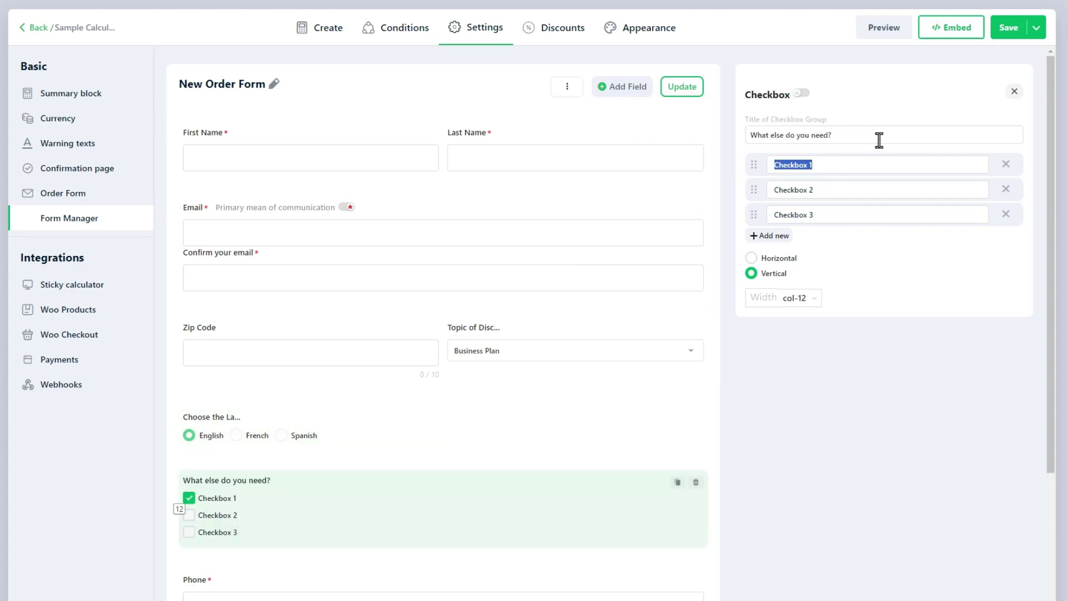
{"action": "type", "text": "Spoon"}
{"action": "key", "text": "Tab"}
{"action": "type", "text": "Chopsticks"}
{"action": "key", "text": "Tab"}
{"action": "type", "text": "Fork"}
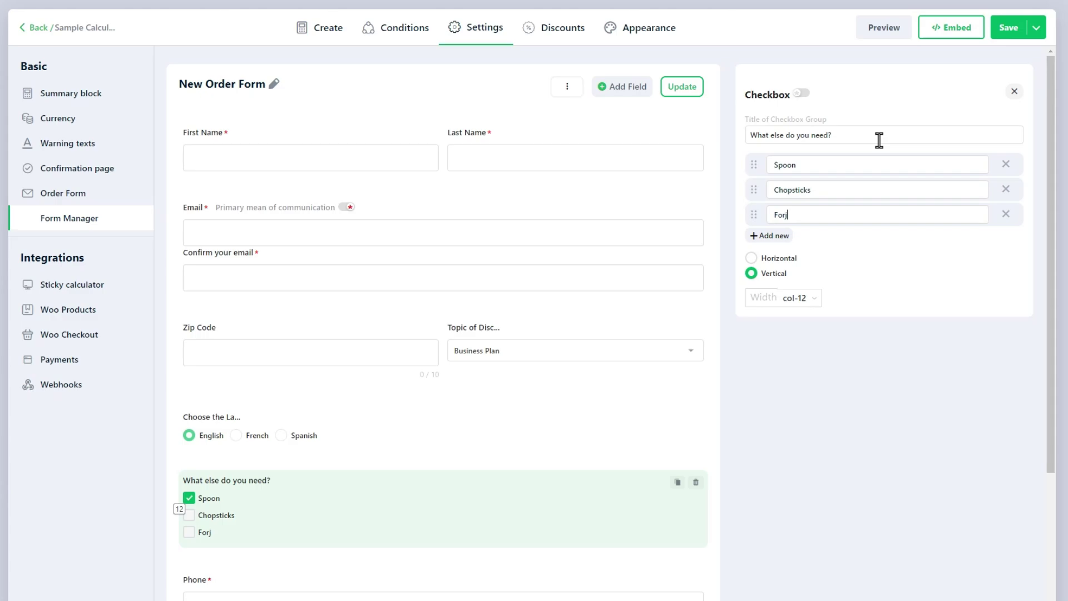
- Keep the checkbox options stacked vertically and set the field width to col-6
{"action": "left_click", "coordinate": [787, 261]}
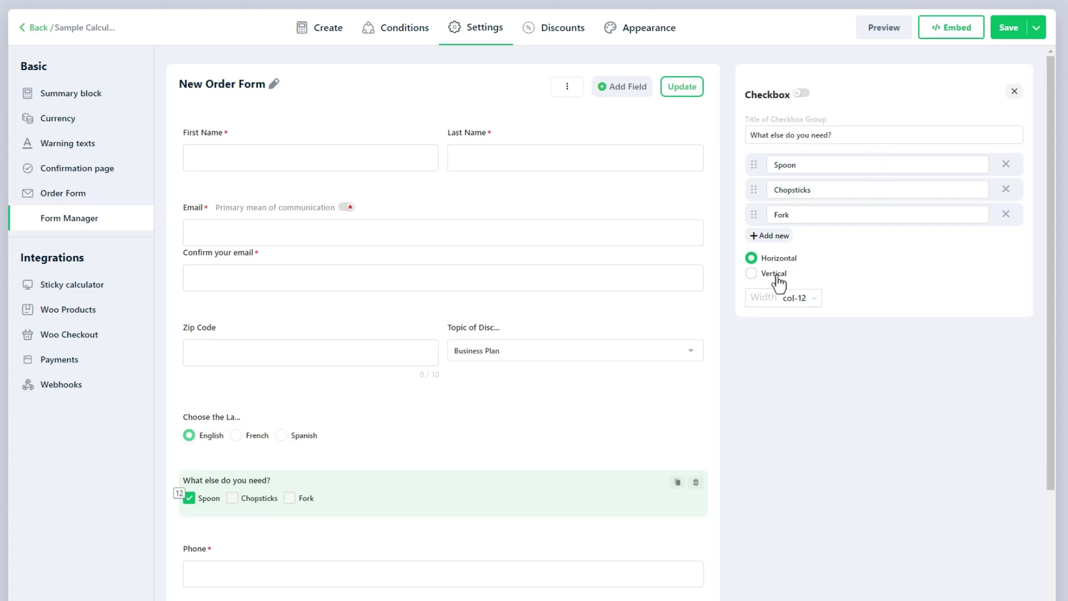
{"action": "left_click", "coordinate": [776, 275]}
{"action": "left_click", "coordinate": [789, 297]}
{"action": "left_click", "coordinate": [802, 331]}
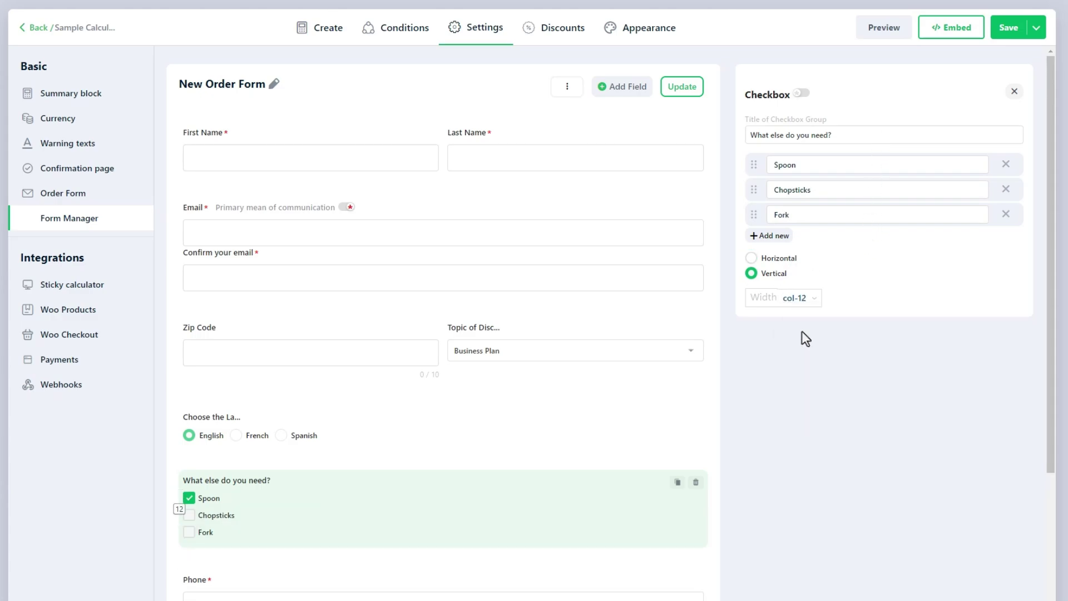
- Add a formatted text field and extend its sample text to 'Lorem ipsum dolor sit amet'
{"action": "left_click", "coordinate": [626, 89]}
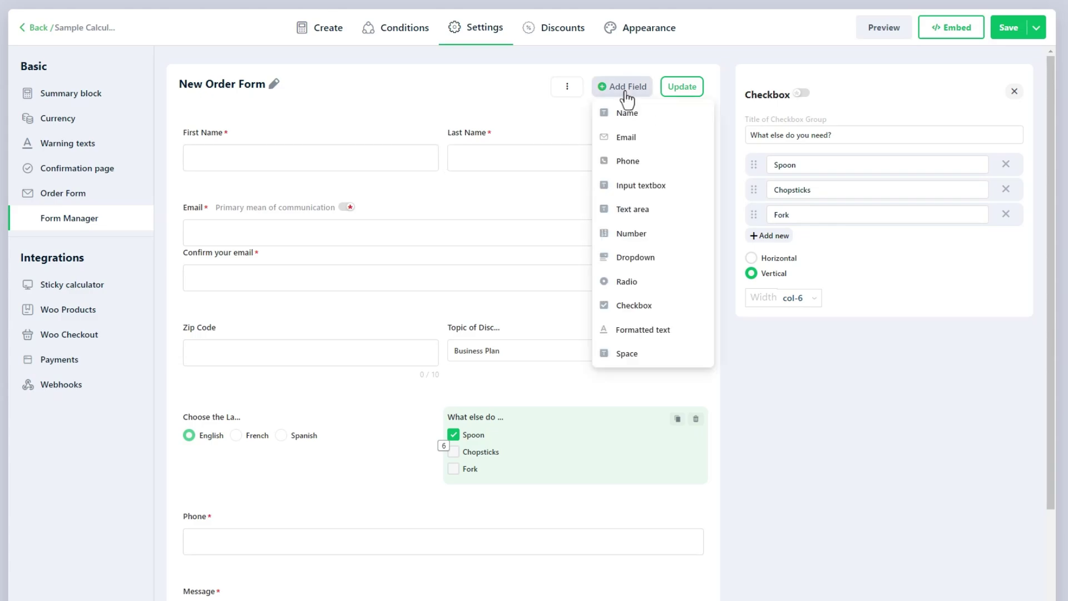
{"action": "left_click", "coordinate": [686, 334]}
{"action": "left_click", "coordinate": [857, 243]}
{"action": "type", "text": "dolor sit amet ..."}
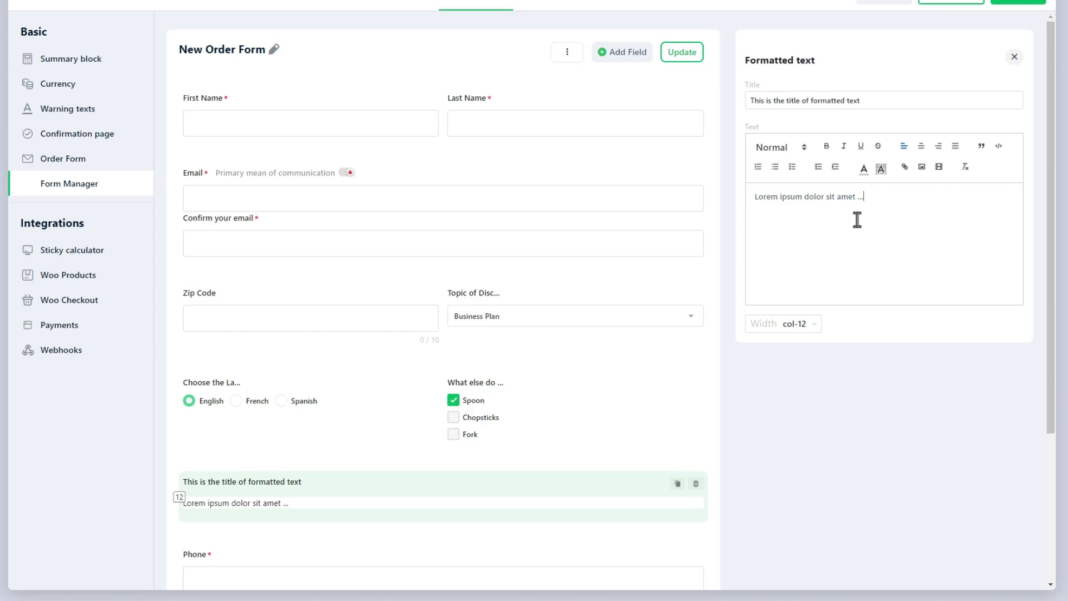
- Format the text as Heading 3, bold the word ipsum and colour 'dolor sit' red
{"action": "left_click", "coordinate": [781, 148]}
{"action": "left_click", "coordinate": [799, 217]}
{"action": "left_click", "coordinate": [781, 148]}
{"action": "left_click", "coordinate": [801, 243]}
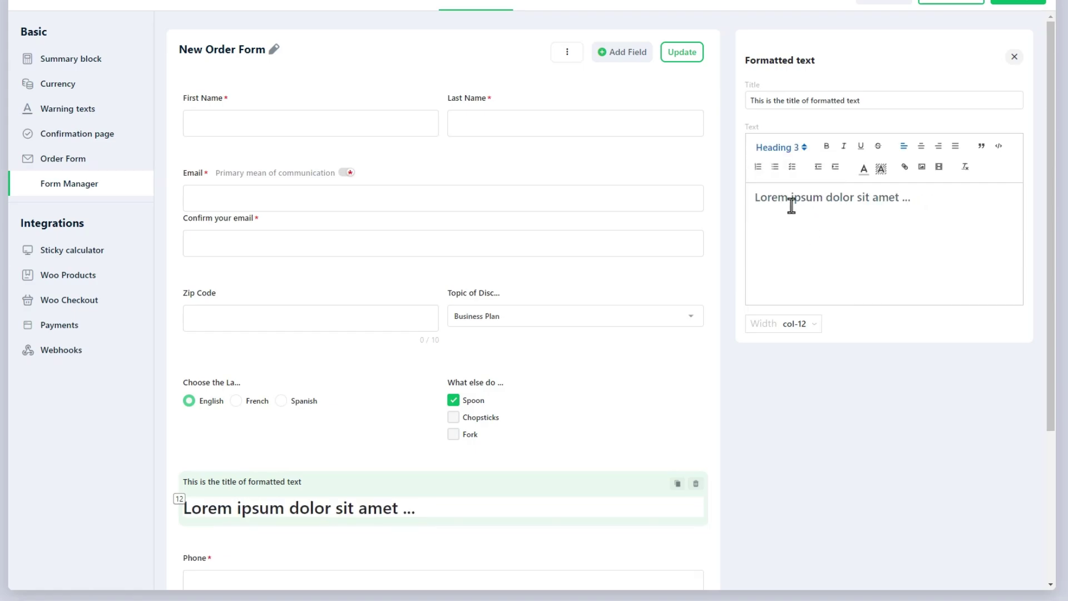
{"action": "double_click", "coordinate": [806, 197]}
{"action": "left_click", "coordinate": [826, 146]}
{"action": "left_click_drag", "start_coordinate": [826, 198], "coordinate": [871, 198]}
{"action": "left_click", "coordinate": [864, 168]}
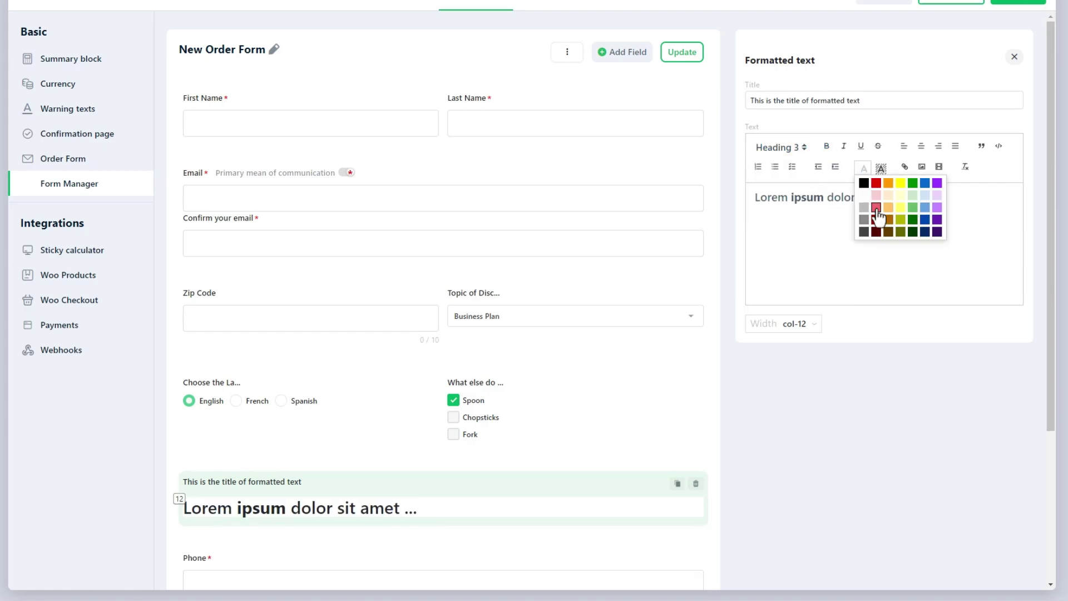
{"action": "left_click", "coordinate": [877, 218]}
{"action": "double_click", "coordinate": [760, 199]}
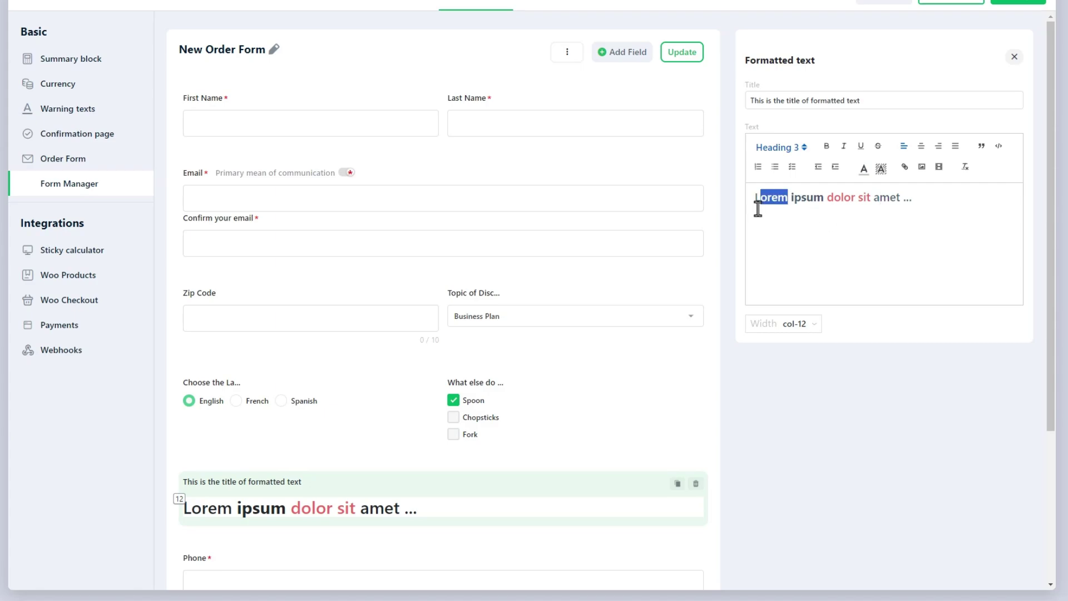
{"action": "left_click", "coordinate": [905, 167]}
{"action": "type", "text": "https"}
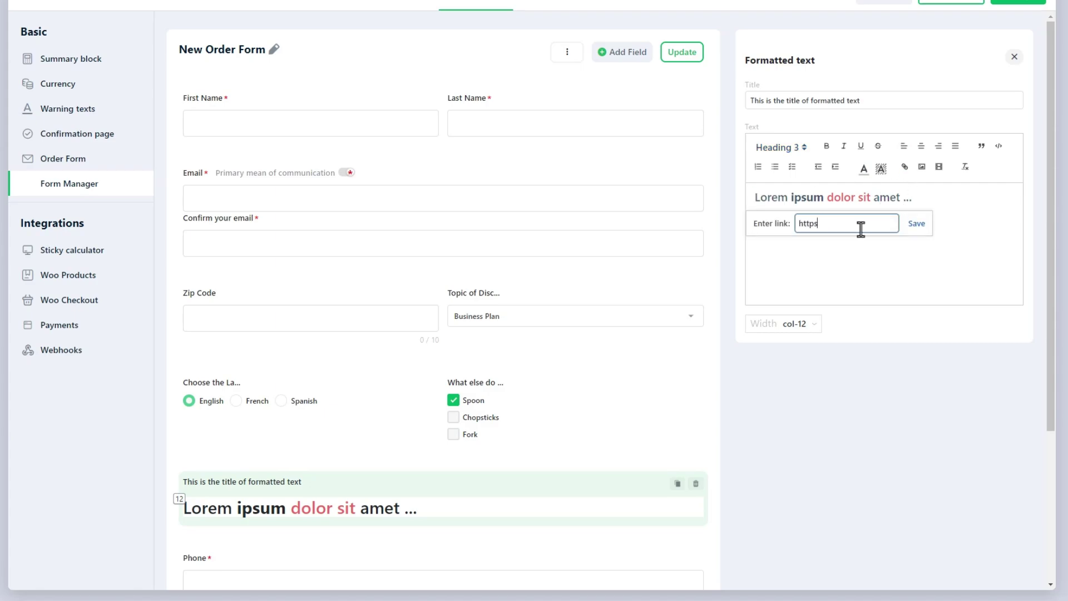
{"action": "type", "text": "://yourwebsite.com/#"}
{"action": "left_click", "coordinate": [910, 224]}
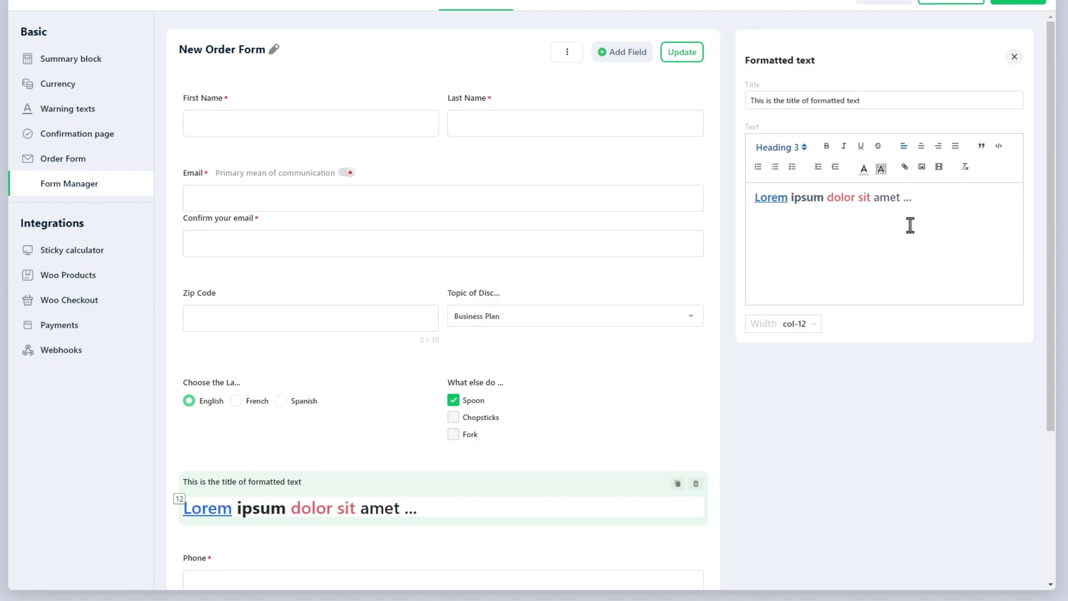
- Delete the formatted text block's title
{"action": "left_click_drag", "start_coordinate": [903, 98], "coordinate": [748, 100]}
{"action": "scroll", "coordinate": [751, 133], "scroll_direction": "up", "scroll_amount": 2}
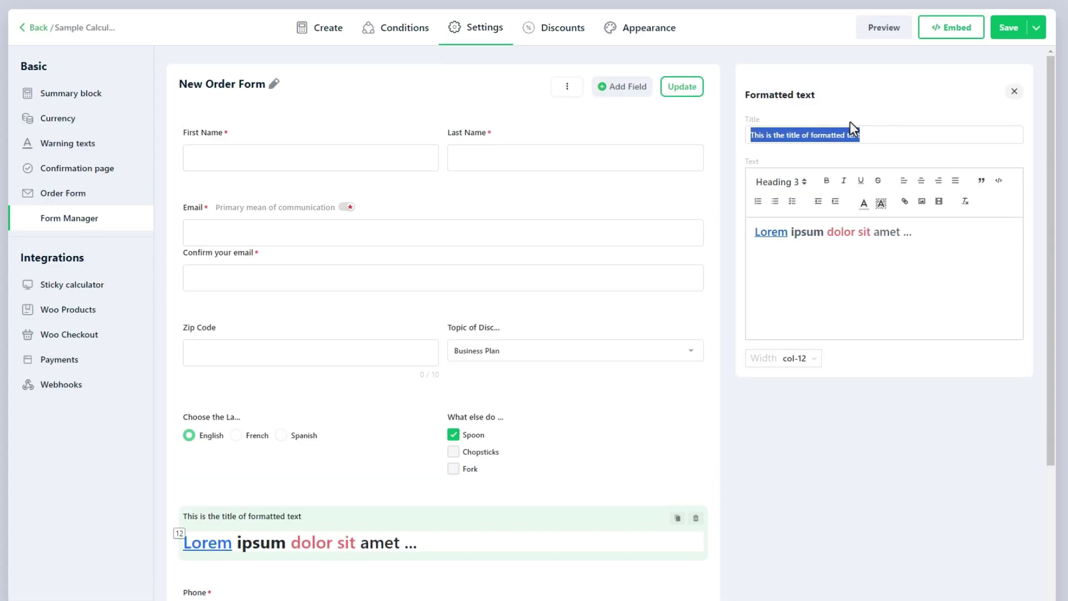
{"action": "key", "text": "BackSpace"}
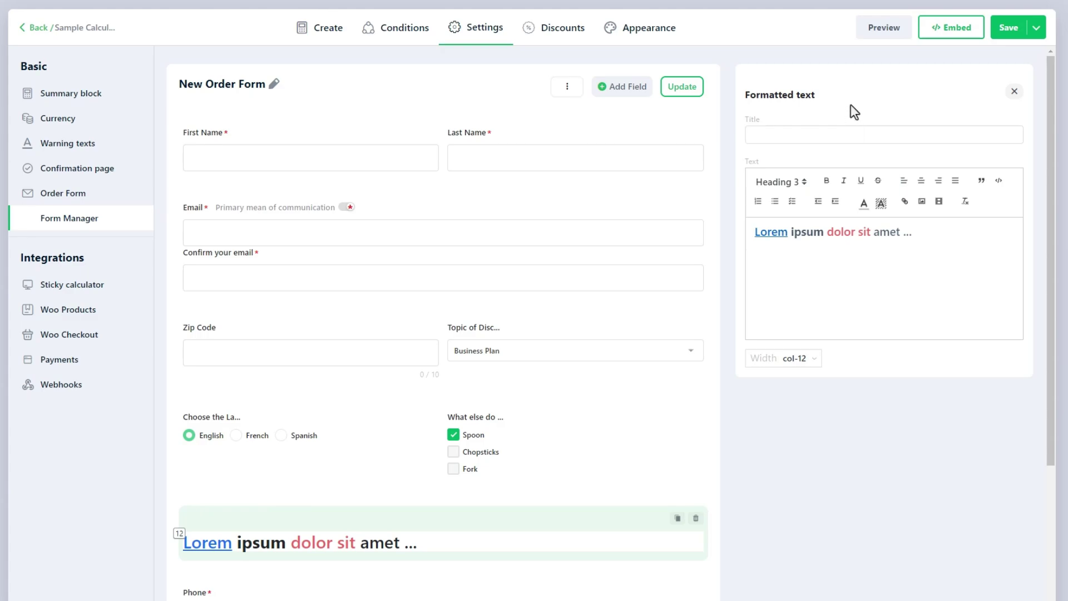
- Add a space field to the form and resize it
{"action": "left_click", "coordinate": [619, 89]}
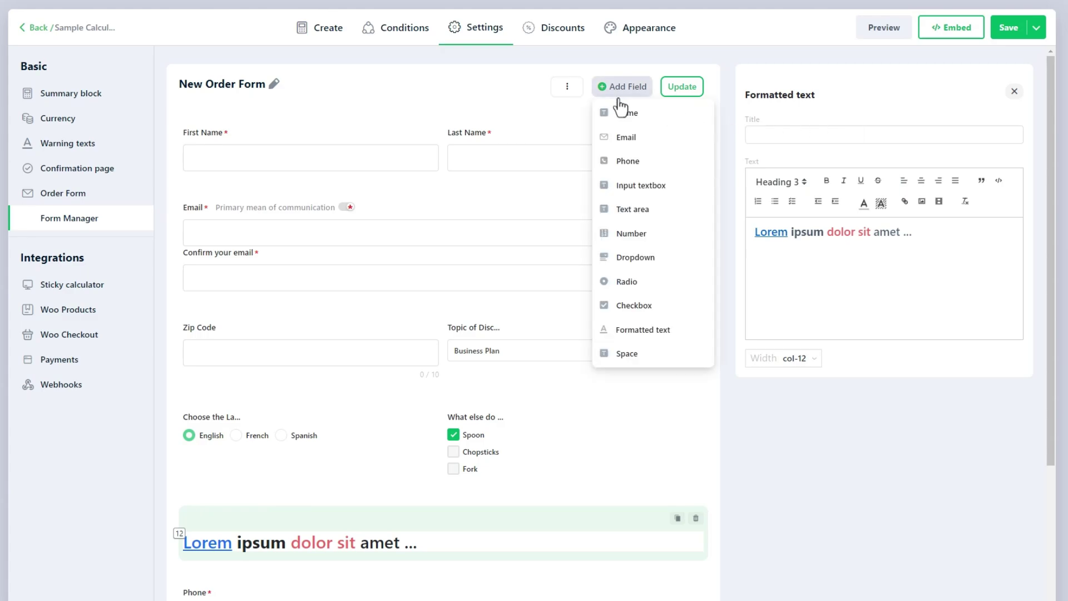
{"action": "left_click", "coordinate": [677, 360]}
{"action": "scroll", "coordinate": [648, 472], "scroll_direction": "down", "scroll_amount": 2}
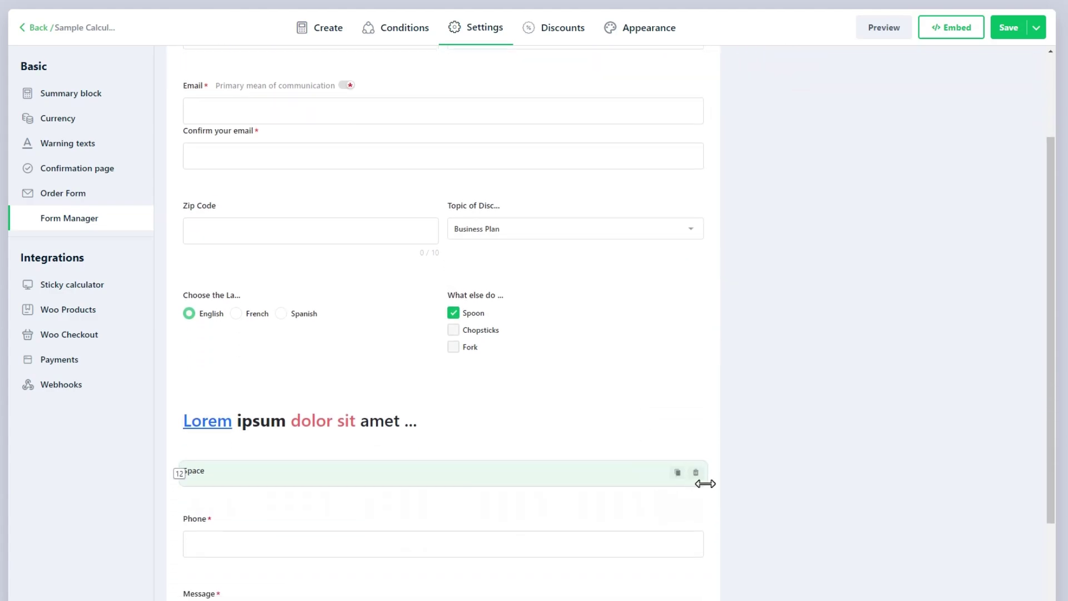
{"action": "left_click_drag", "start_coordinate": [705, 483], "coordinate": [388, 493]}
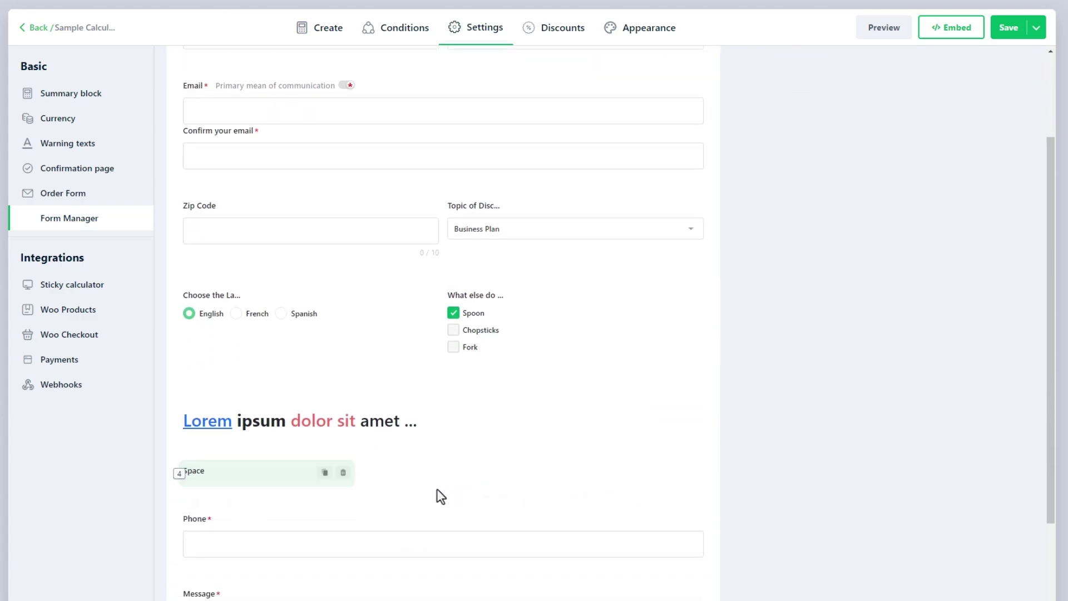
- Move the space field between the name row and Email, then update and save the calculator
{"action": "scroll", "coordinate": [820, 511], "scroll_direction": "down", "scroll_amount": 3}
{"action": "scroll", "coordinate": [820, 511], "scroll_direction": "up", "scroll_amount": 4}
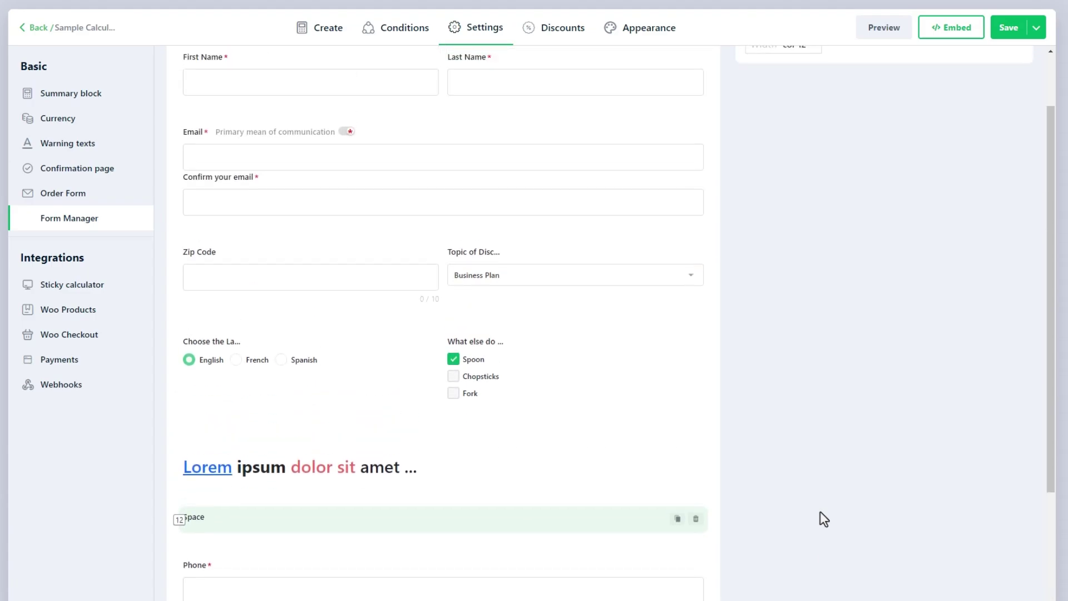
{"action": "scroll", "coordinate": [820, 512], "scroll_direction": "up", "scroll_amount": 1}
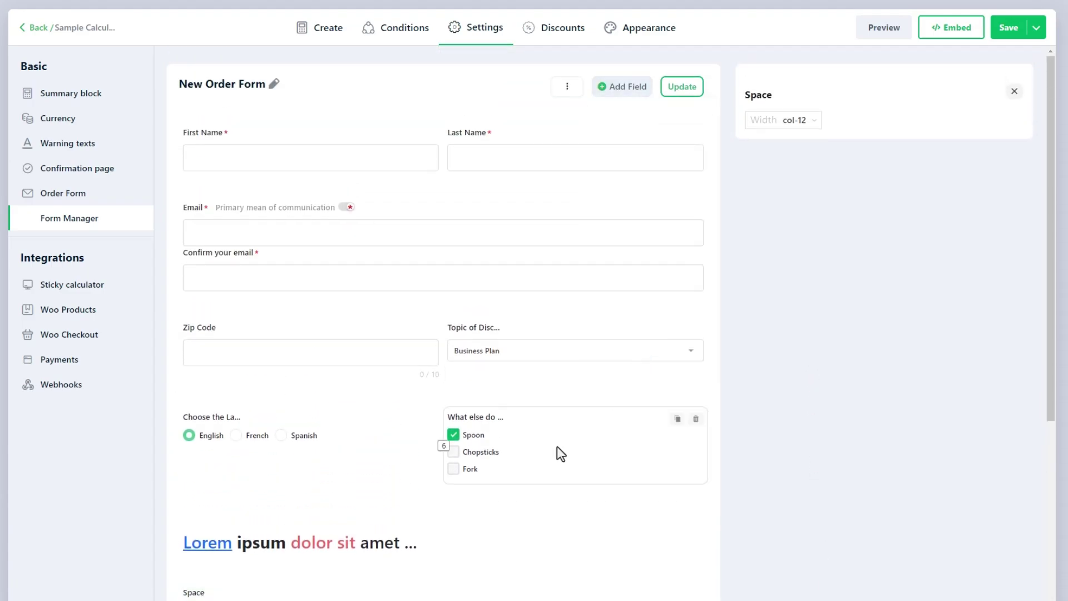
{"action": "scroll", "coordinate": [557, 446], "scroll_direction": "down", "scroll_amount": 3}
{"action": "left_click_drag", "start_coordinate": [410, 470], "coordinate": [479, 262]}
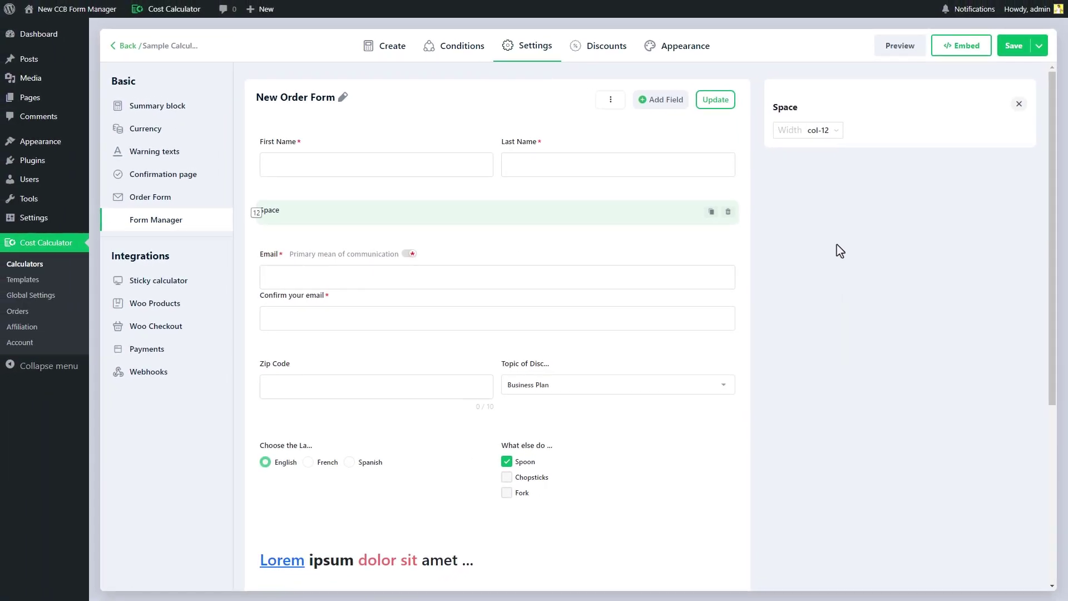
{"action": "left_click", "coordinate": [715, 103]}
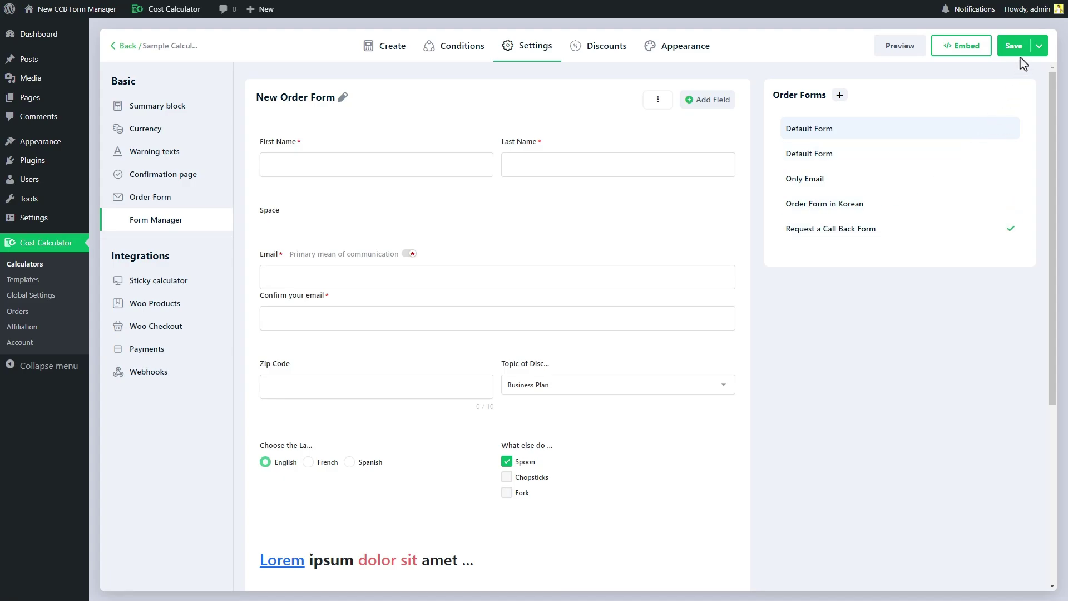
{"action": "left_click", "coordinate": [1014, 48]}
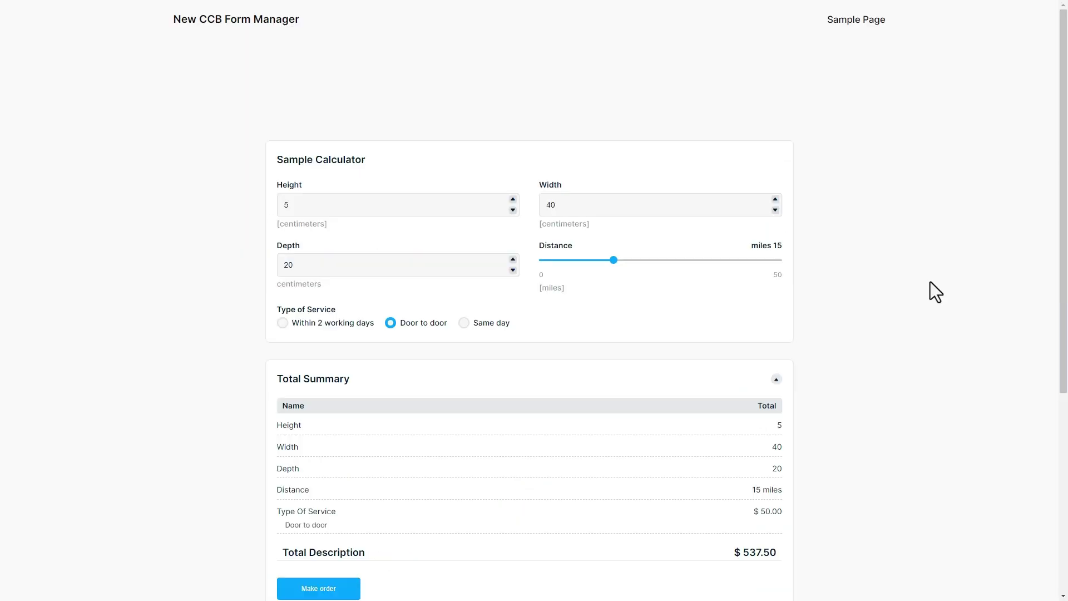
- Reveal the order form and enter the customer's first name, last name and e-mail address
{"action": "scroll", "coordinate": [930, 289], "scroll_direction": "down", "scroll_amount": 5}
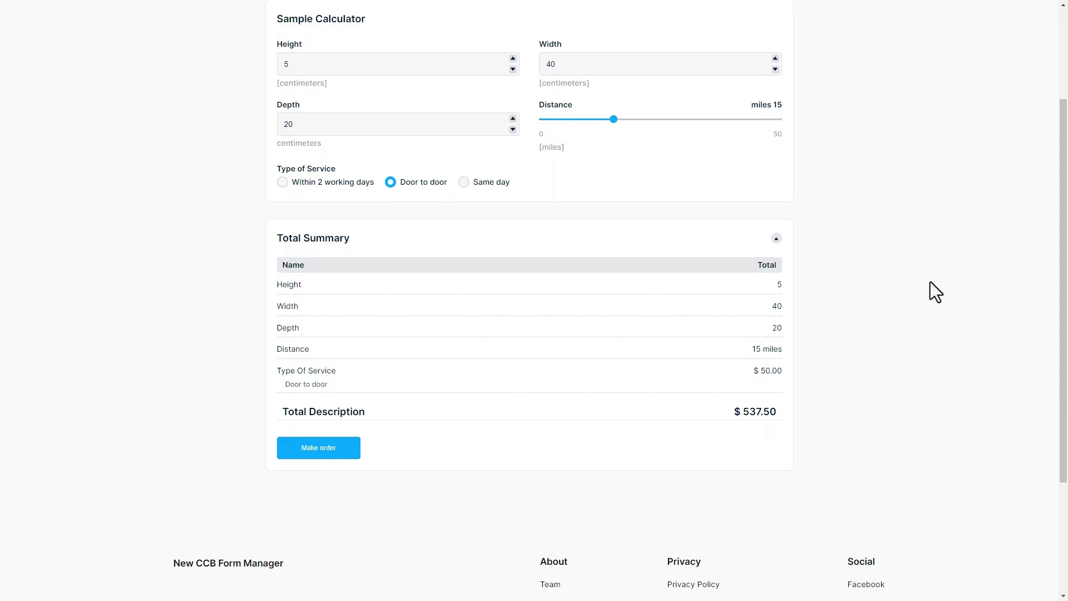
{"action": "left_click", "coordinate": [312, 370]}
{"action": "scroll", "coordinate": [191, 363], "scroll_direction": "down", "scroll_amount": 3}
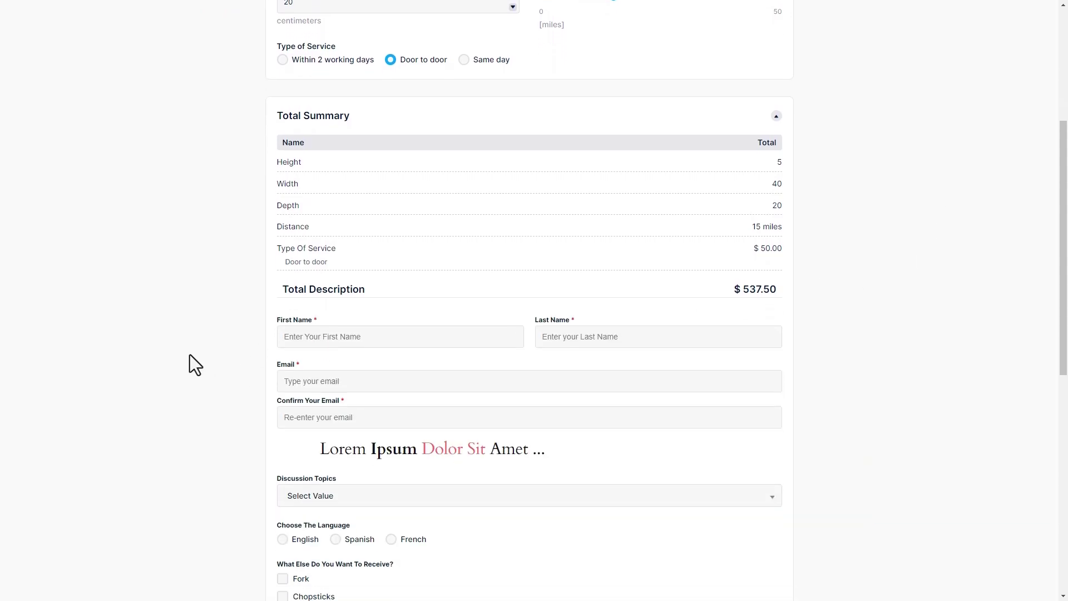
{"action": "type", "text": "John"}
{"action": "key", "text": "Tab"}
{"action": "type", "text": "Doe"}
{"action": "key", "text": "Tab"}
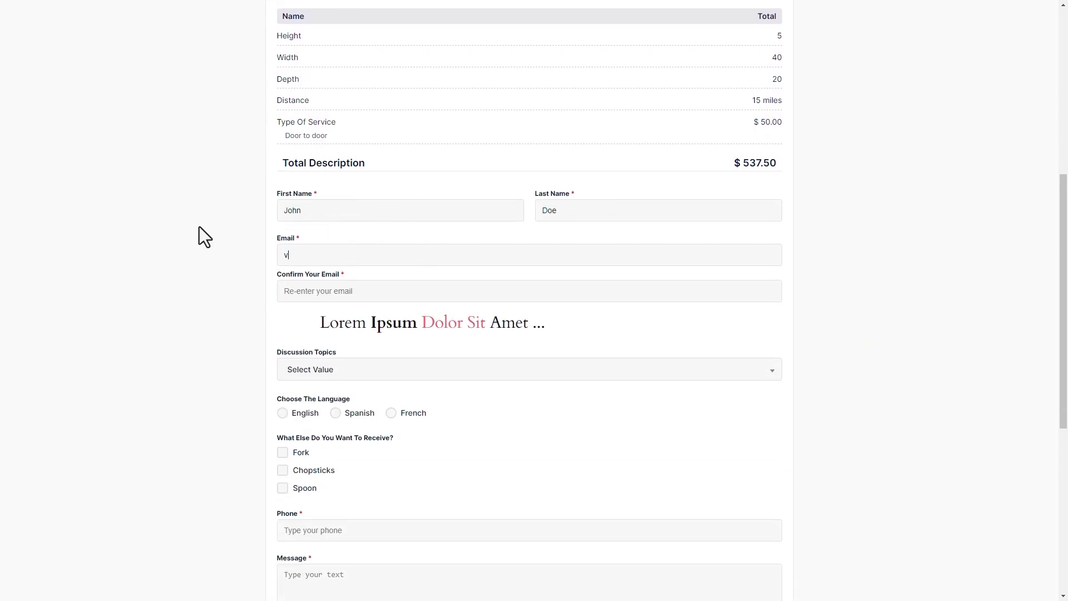
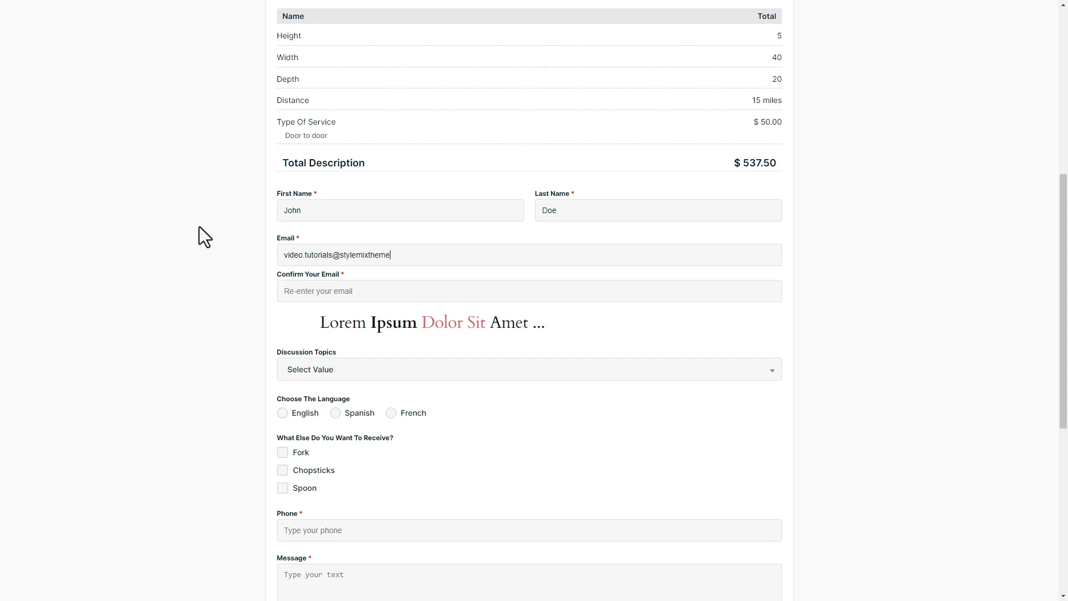
{"action": "key", "text": "Tab"}
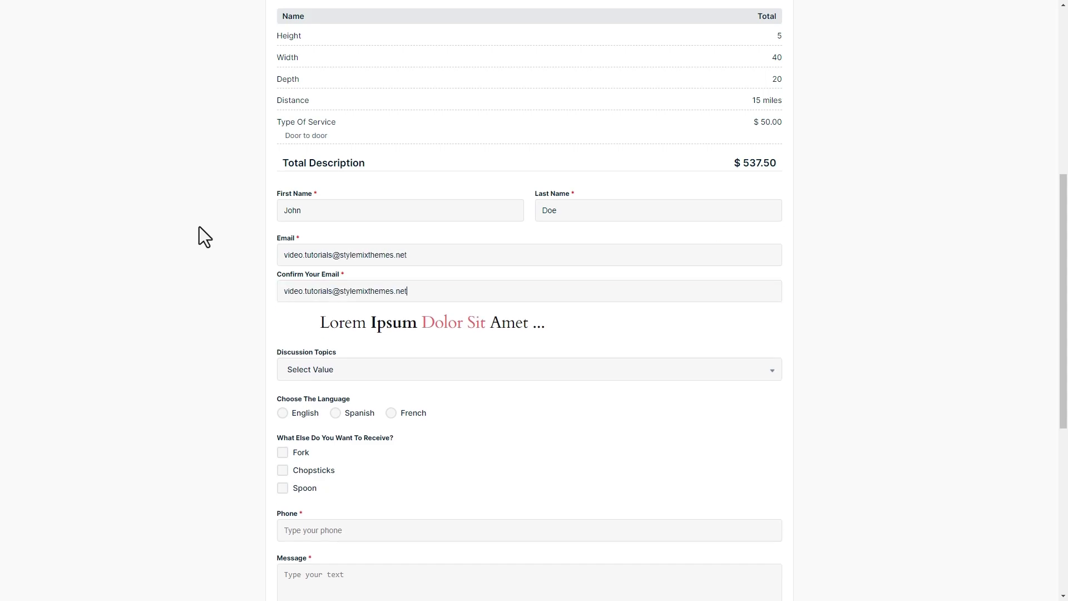
- Choose Finance as the discussion topic, English as the language, and tick Fork and Spoon
{"action": "scroll", "coordinate": [362, 272], "scroll_direction": "down", "scroll_amount": 2}
{"action": "left_click", "coordinate": [358, 261]}
{"action": "left_click", "coordinate": [373, 371]}
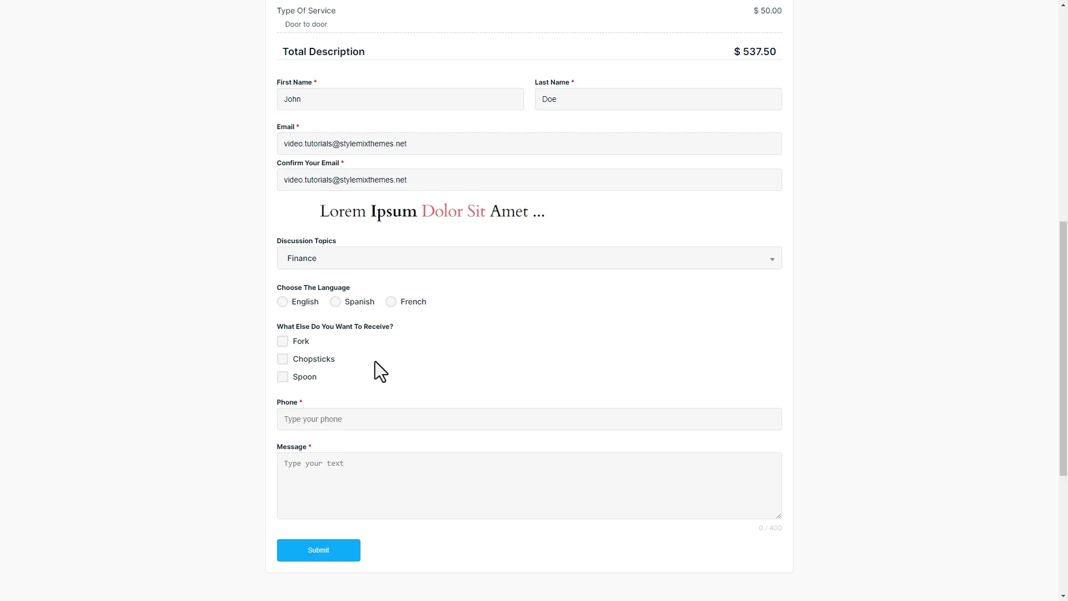
{"action": "left_click", "coordinate": [303, 302]}
{"action": "left_click", "coordinate": [357, 303]}
{"action": "left_click", "coordinate": [410, 303]}
{"action": "left_click", "coordinate": [305, 303]}
{"action": "left_click", "coordinate": [301, 341]}
{"action": "left_click", "coordinate": [303, 359]}
{"action": "left_click", "coordinate": [303, 378]}
- Enter the customer's phone number and the message 'Lorem Ipsum dolor sit amet ...'
{"action": "scroll", "coordinate": [389, 380], "scroll_direction": "down", "scroll_amount": 2}
{"action": "left_click", "coordinate": [398, 312]}
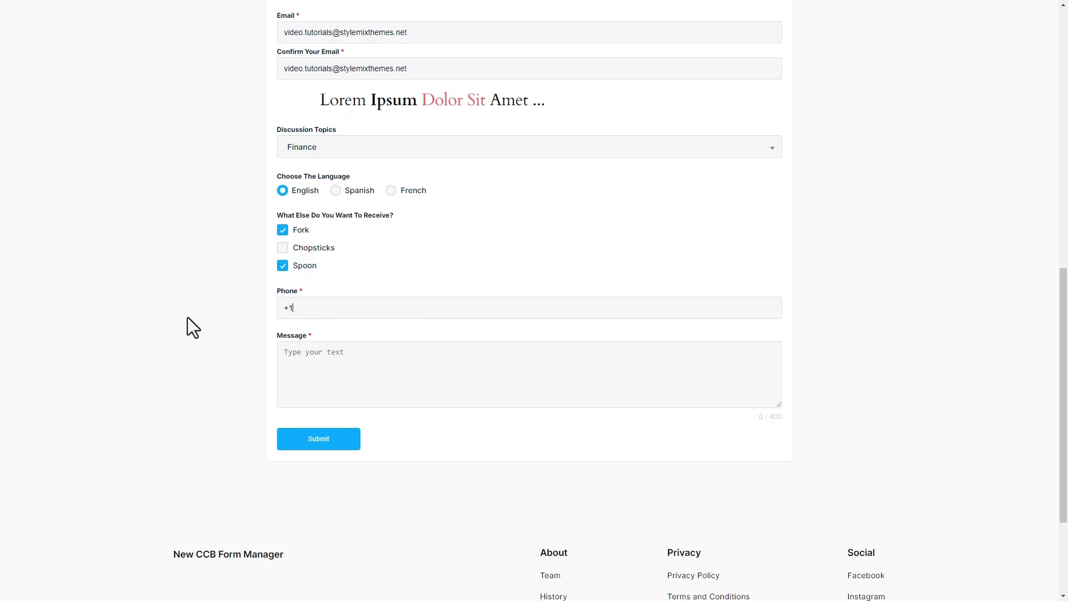
{"action": "left_click", "coordinate": [300, 361]}
{"action": "type", "text": "Lorem Ipsum dolor sit amet ..."}
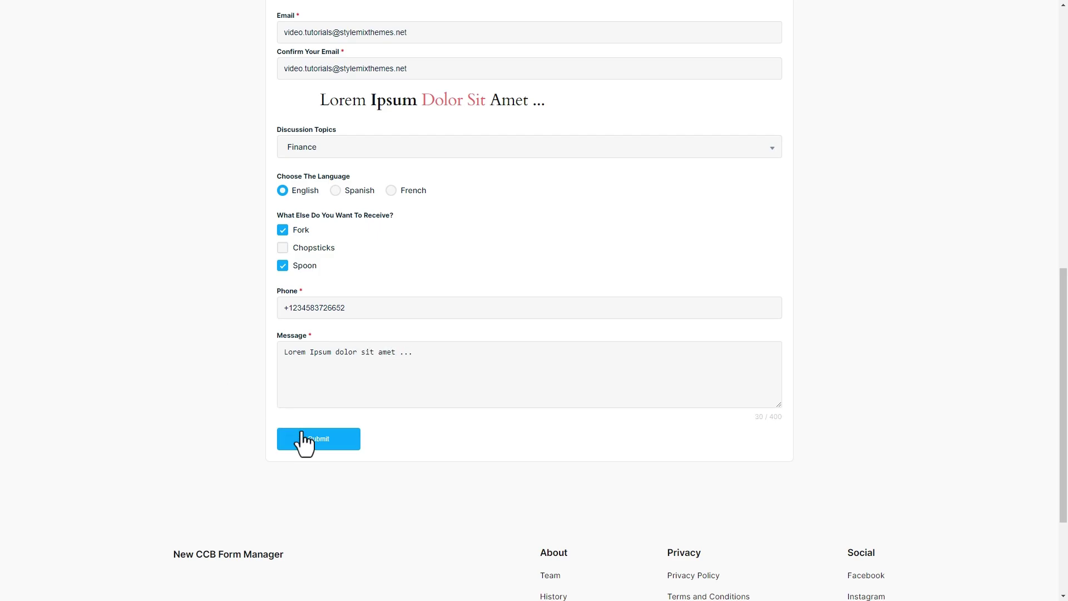
- Submit the form and place the order with Cash Payment
{"action": "left_click", "coordinate": [306, 439]}
{"action": "left_click", "coordinate": [348, 234]}
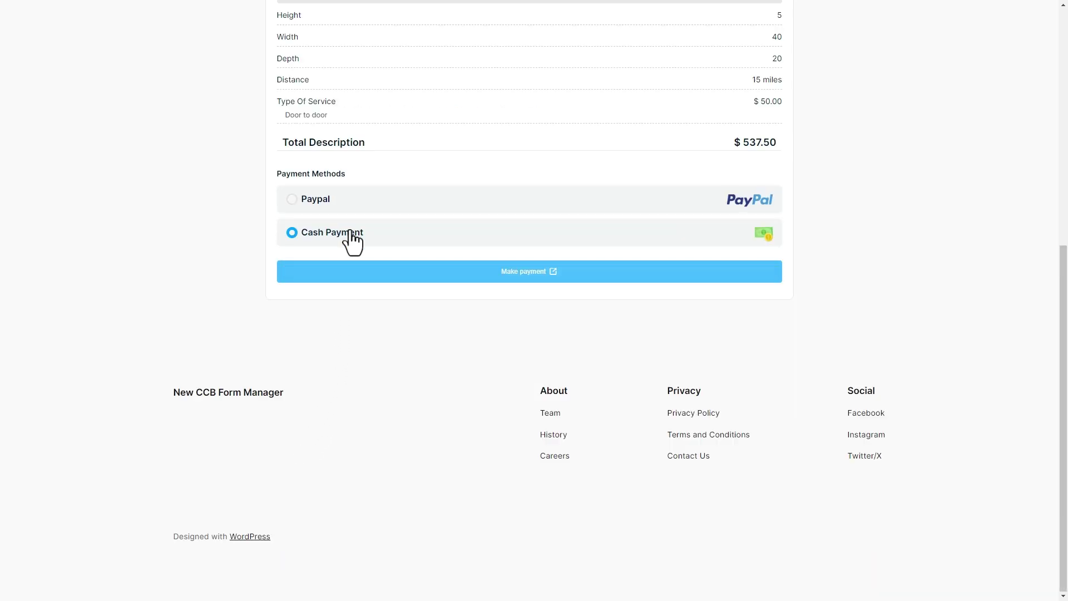
{"action": "left_click", "coordinate": [483, 273]}
{"action": "scroll", "coordinate": [526, 403], "scroll_direction": "up", "scroll_amount": 1}
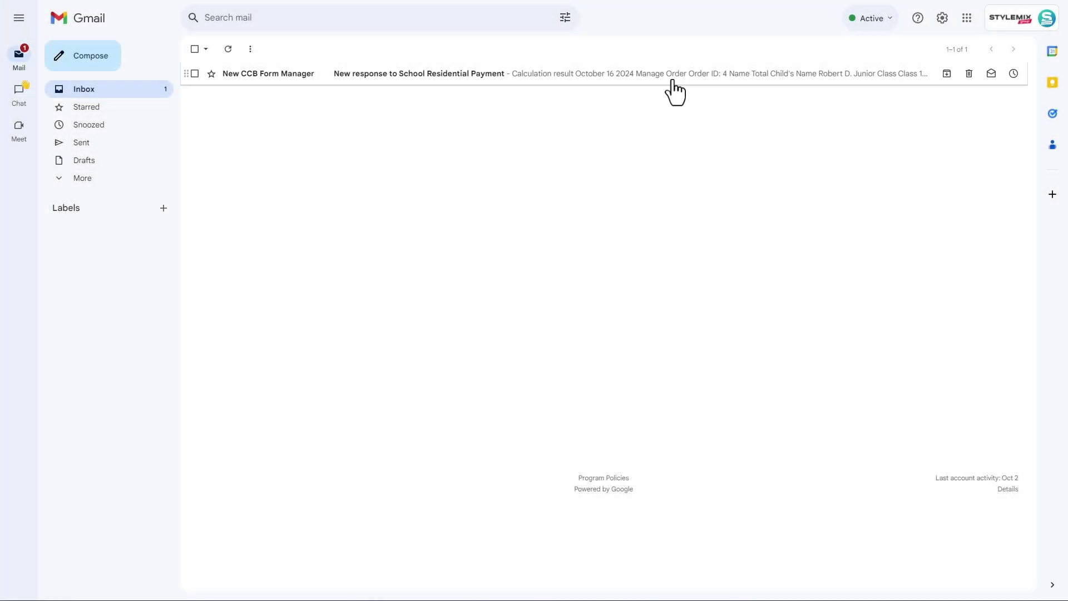
- Open the 'New response' notification email and scroll through its order summary
{"action": "left_click", "coordinate": [674, 89]}
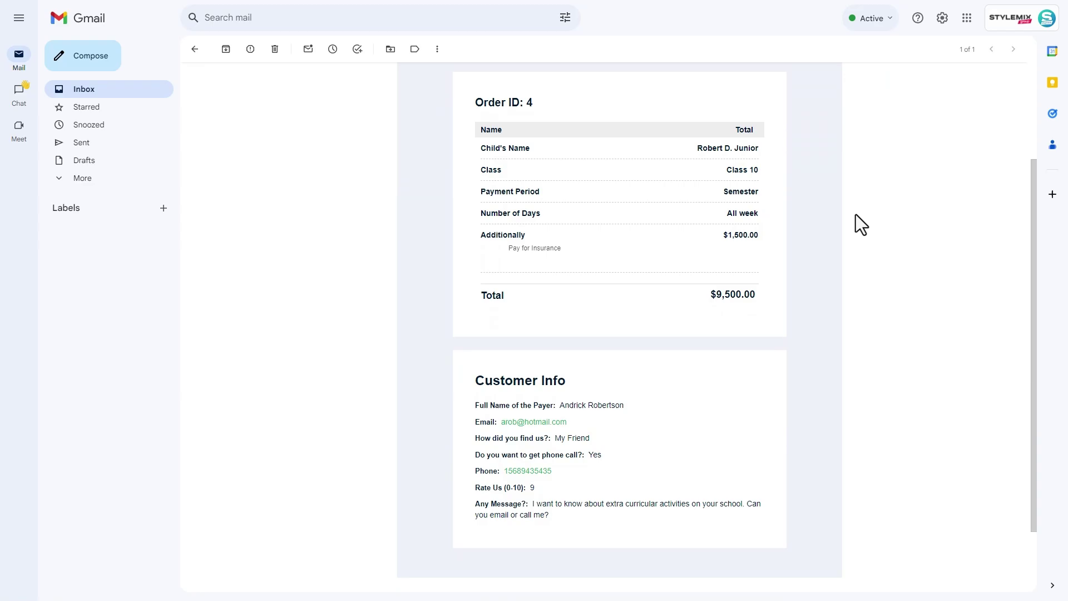
{"action": "scroll", "coordinate": [855, 215], "scroll_direction": "down", "scroll_amount": 2}
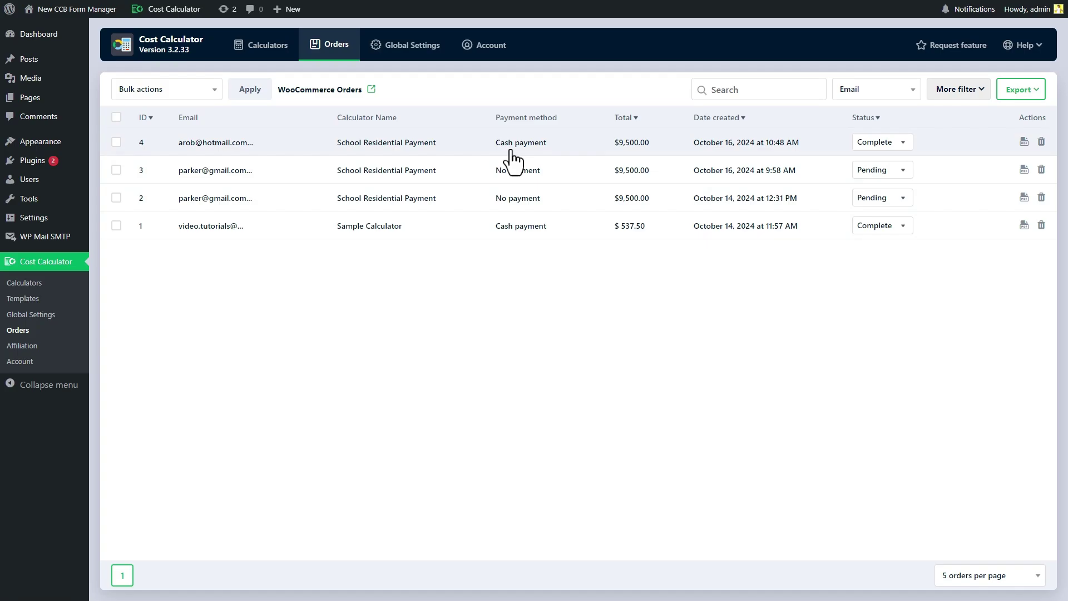
- Open order 4's detail panel from the top row of the Orders list
{"action": "left_click", "coordinate": [514, 150]}
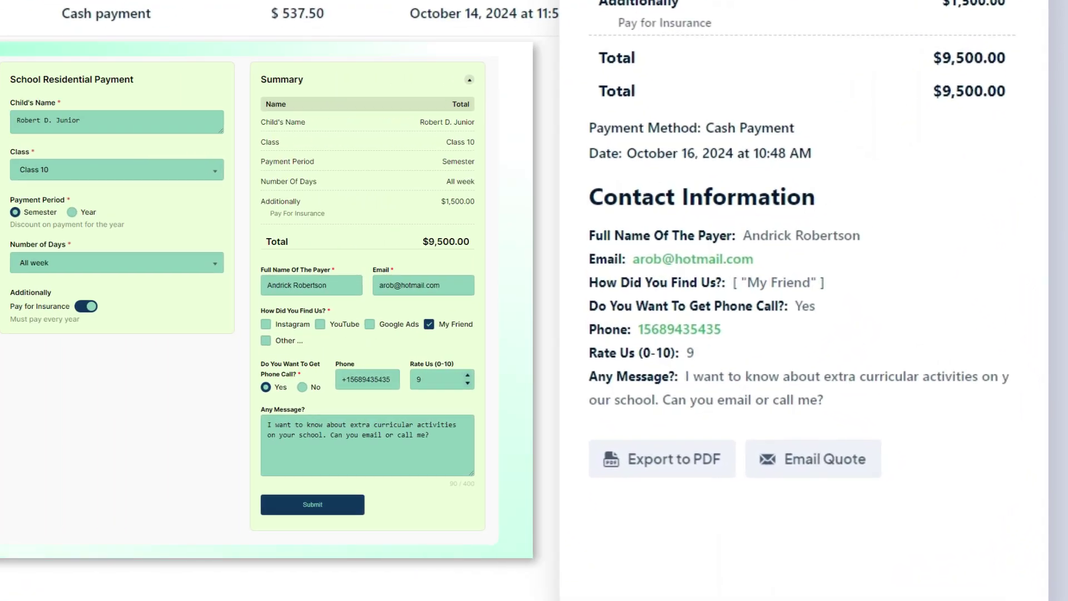